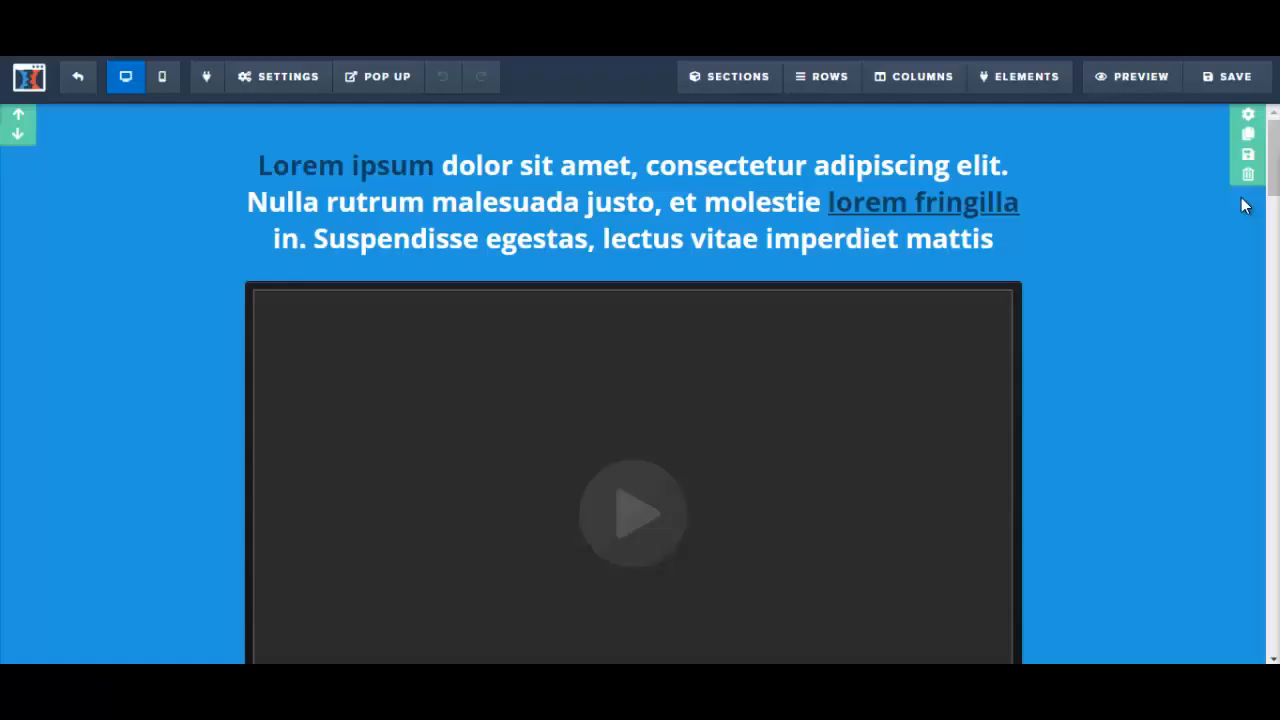
- Switch to the Word sales letter and copy the headline "Internet Marketing Expert Reveals How to Earn A Full Time Online Income In Just 1 Year"
left_click_drag(1276, 183, 1267, 159)
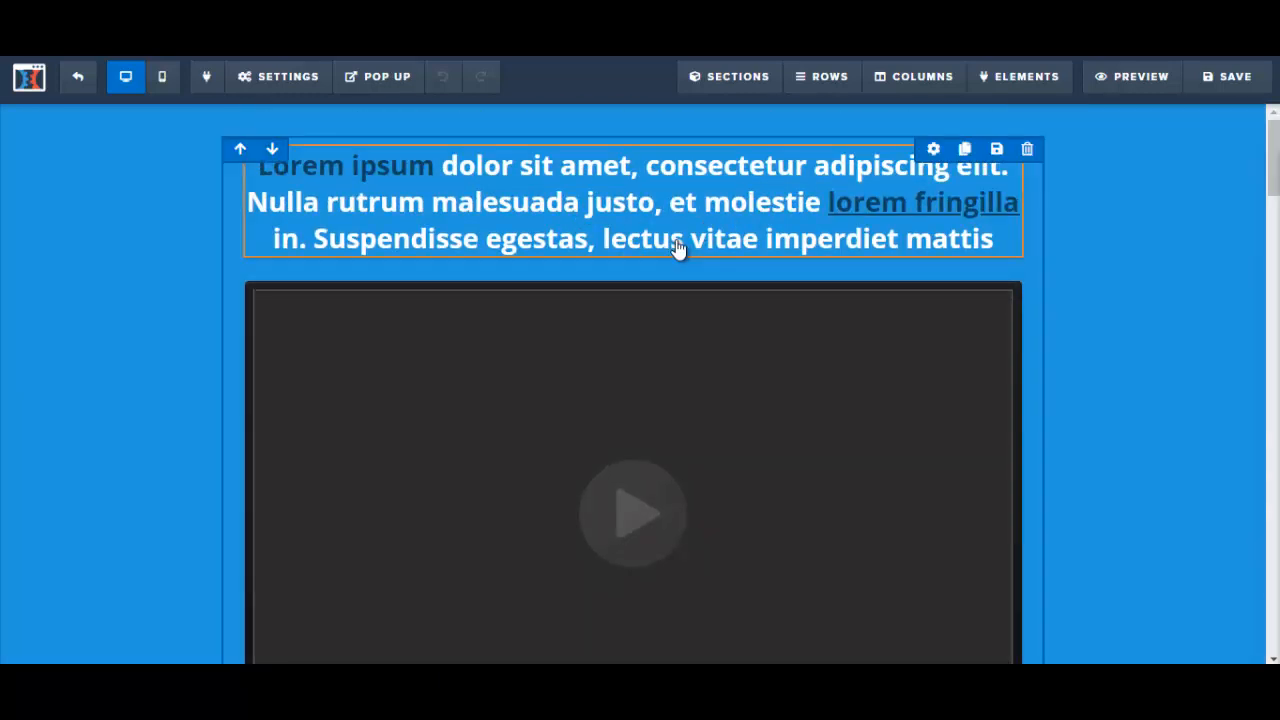
left_click(348, 182)
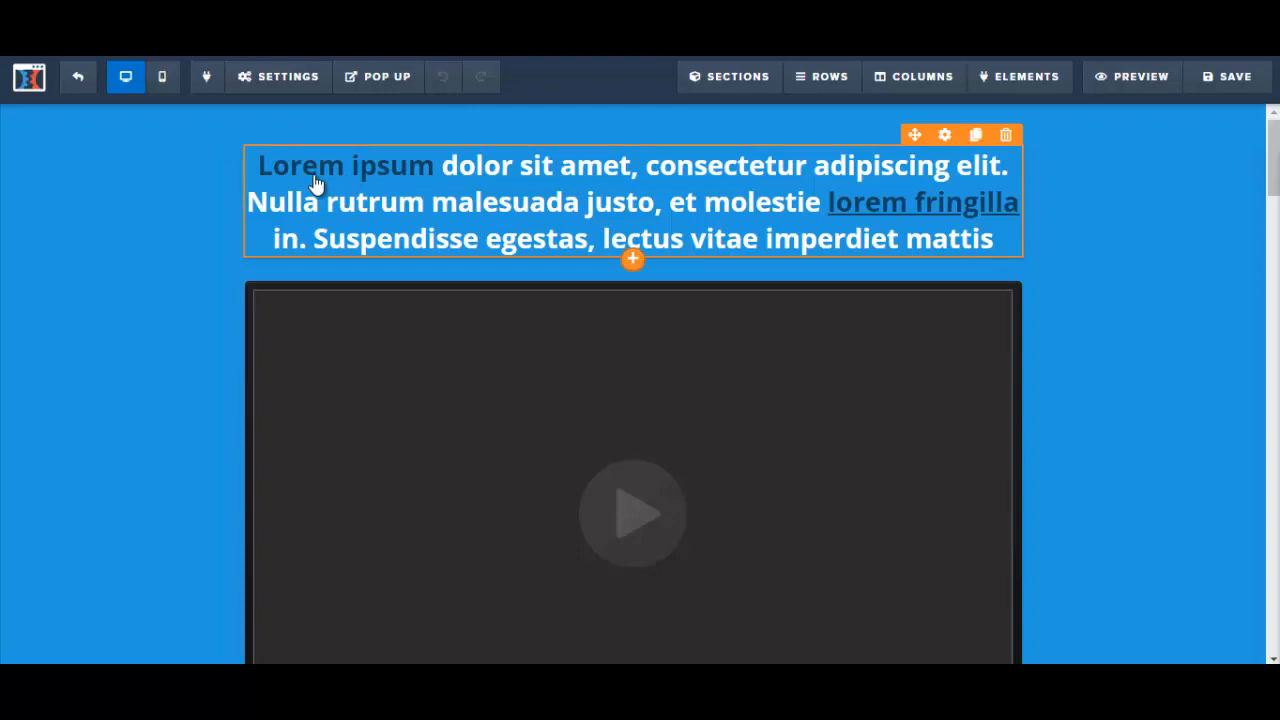
left_click(316, 183)
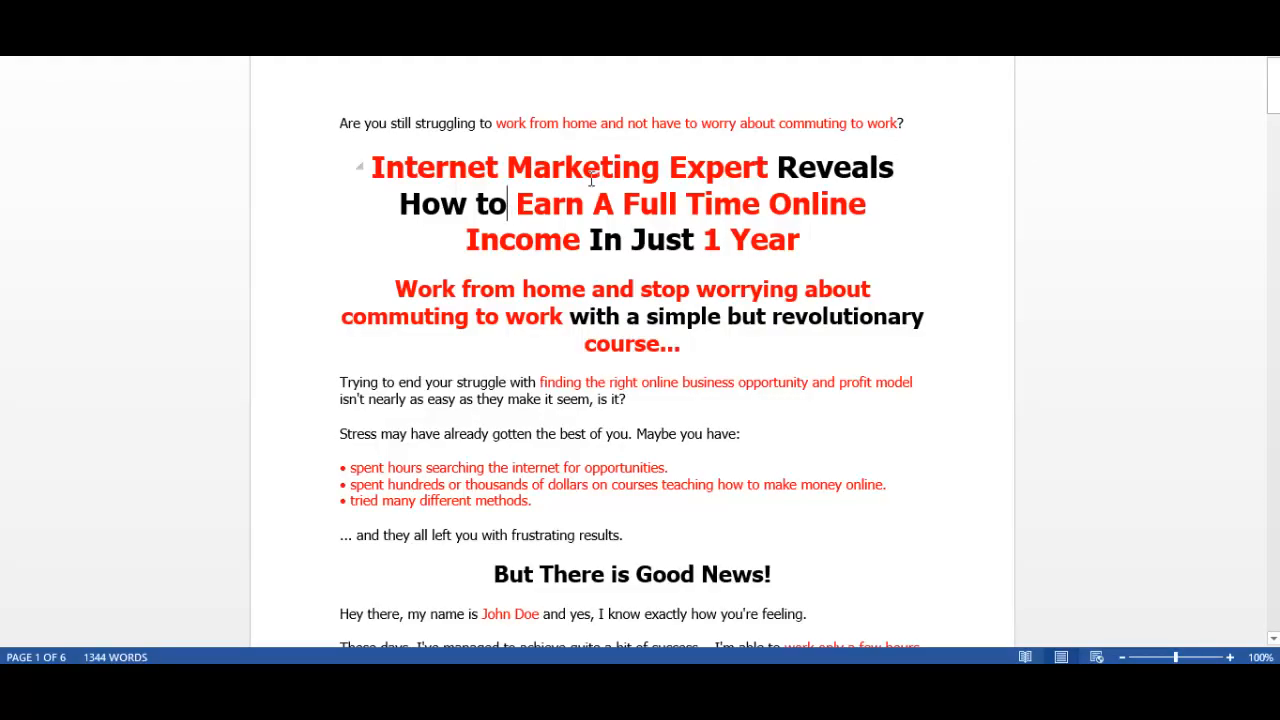
left_click_drag(474, 170, 812, 228)
key("ctrl+c")
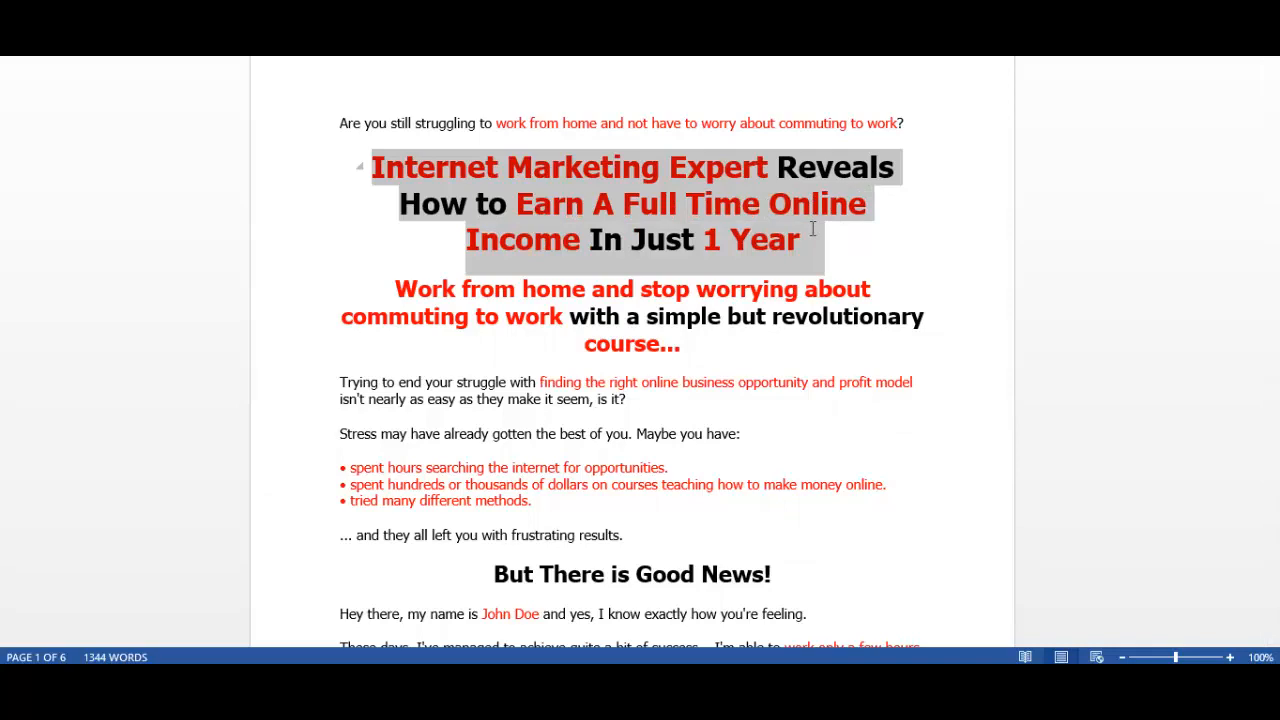
left_click_drag(813, 228, 813, 228)
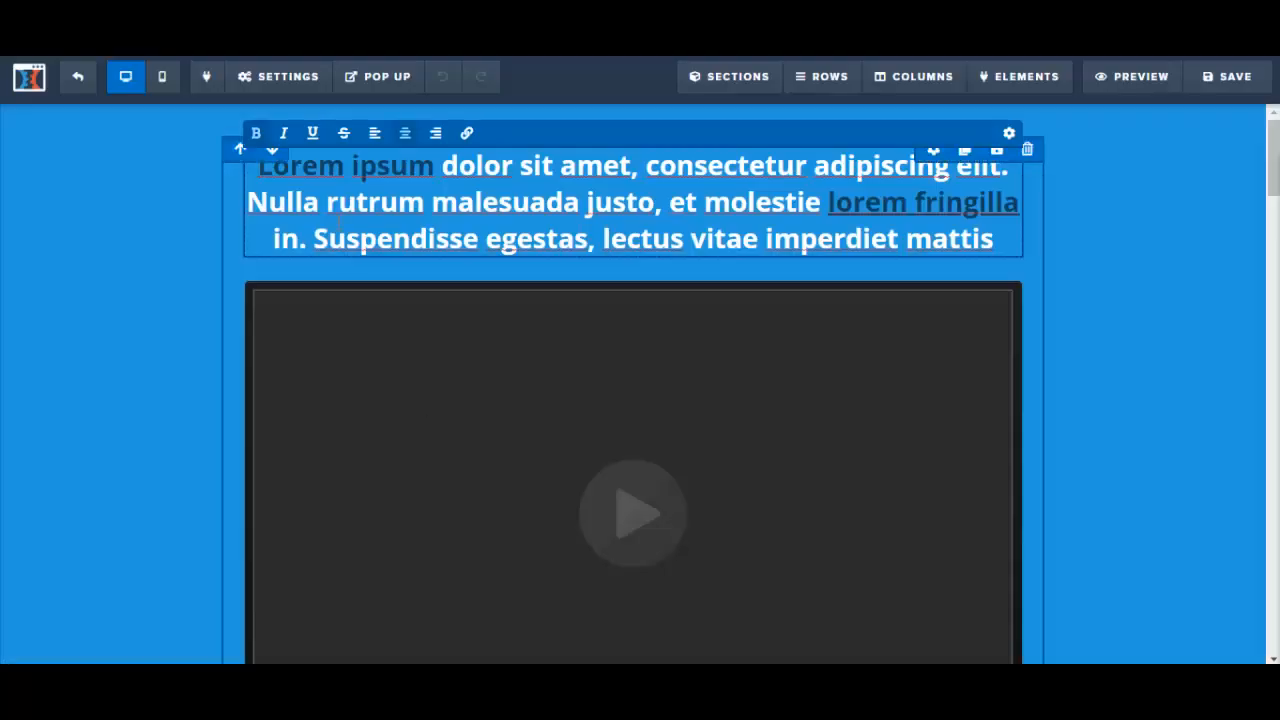
- Replace the placeholder headline above the video in the page editor with the copied headline text
left_click_drag(260, 165, 992, 243)
key("ctrl+v")
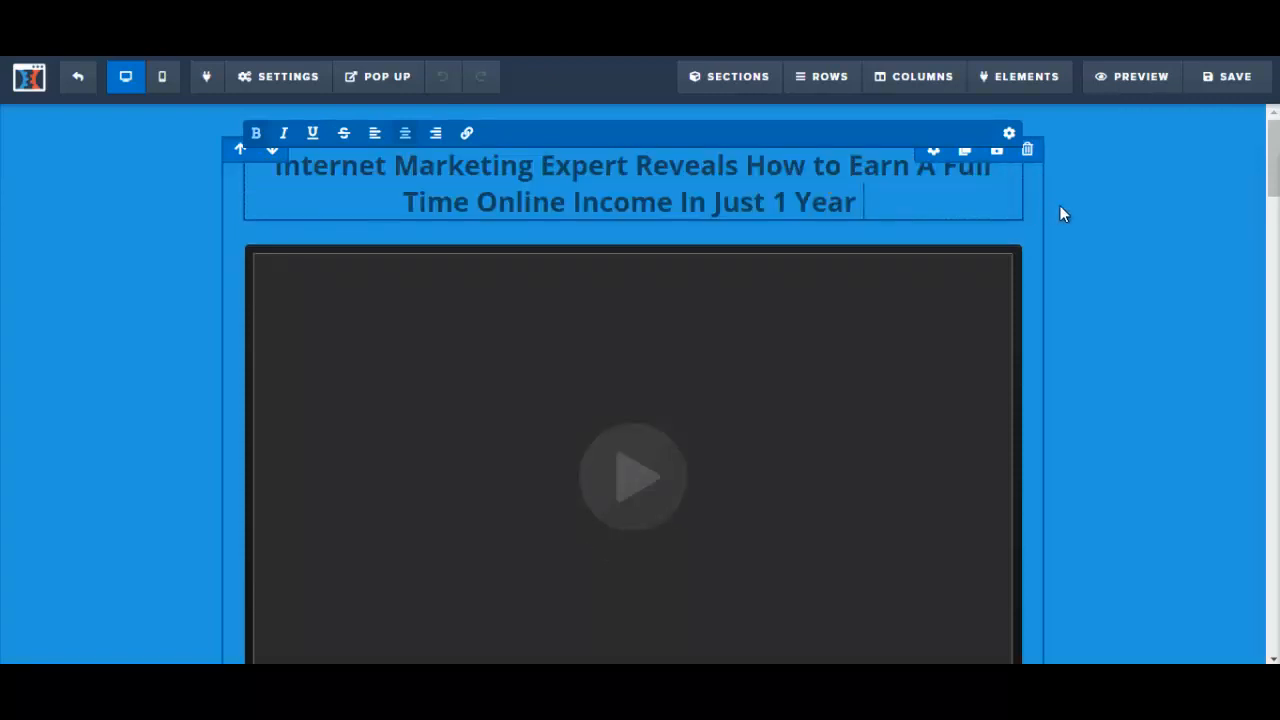
left_click(1129, 217)
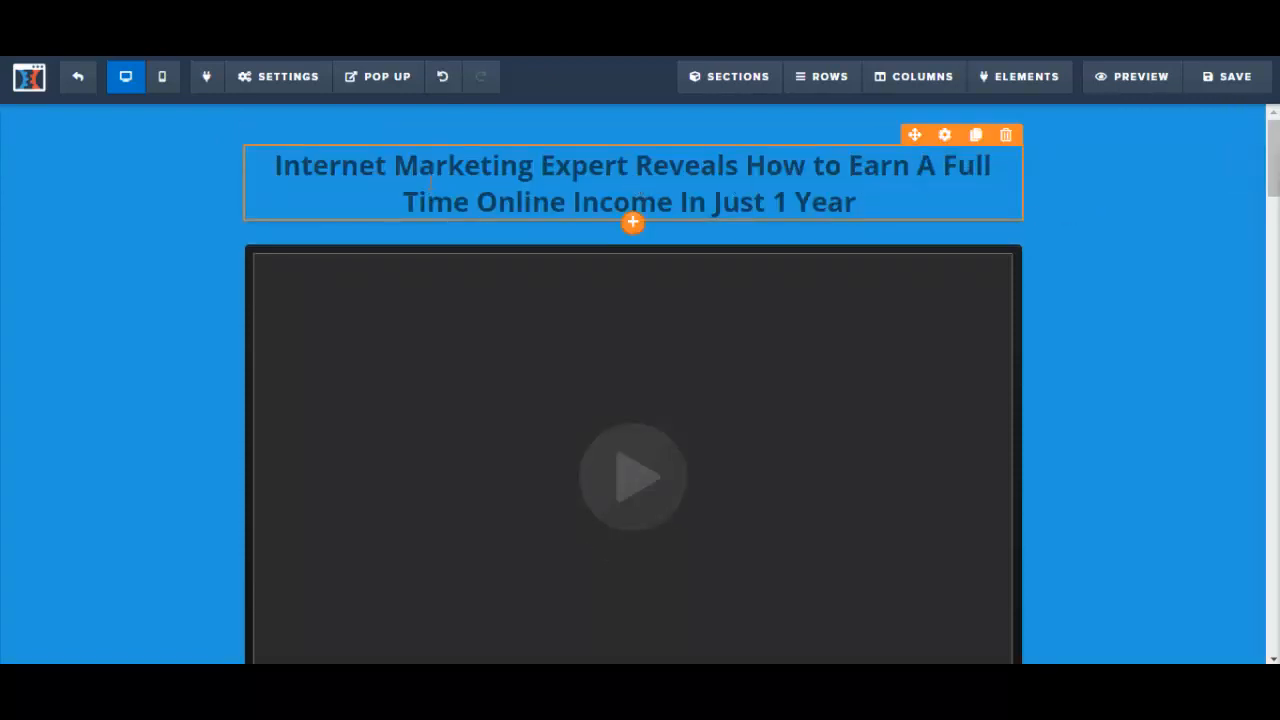
- Copy the pasted headline's text and inspect the text color options in its settings
left_click(296, 168)
left_click_drag(277, 167, 882, 192)
key("ctrl+c")
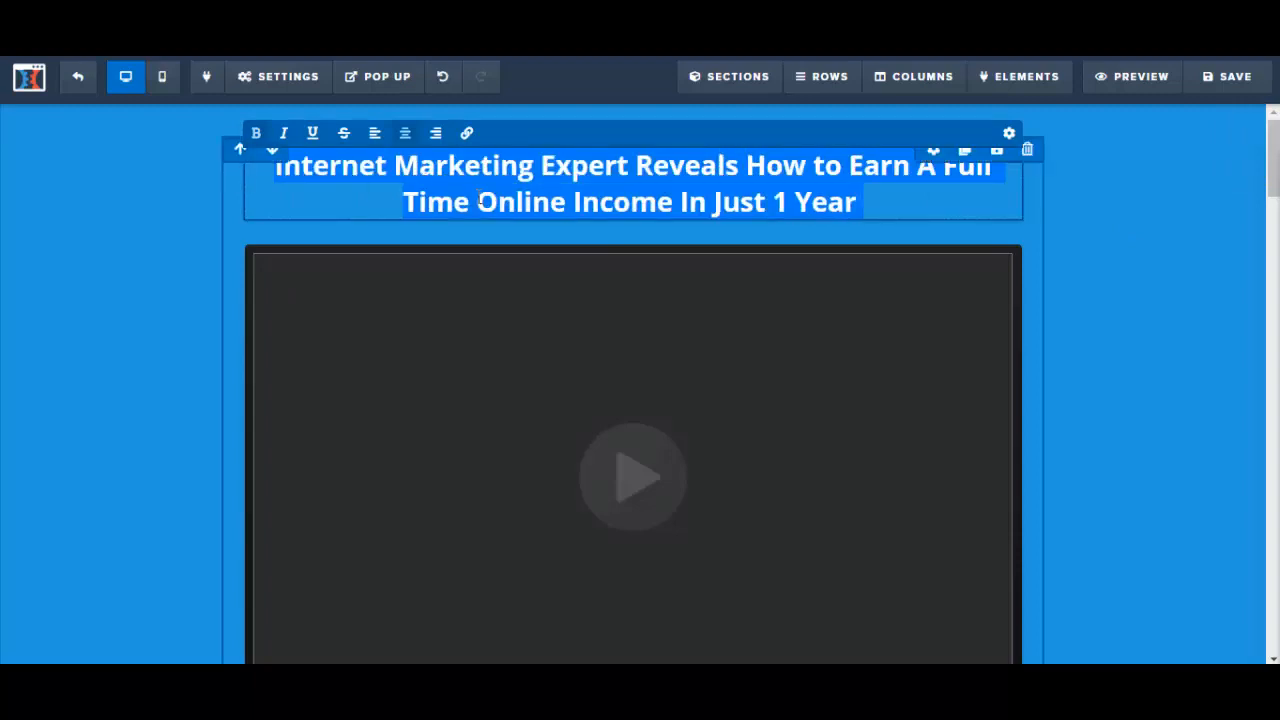
left_click(1009, 135)
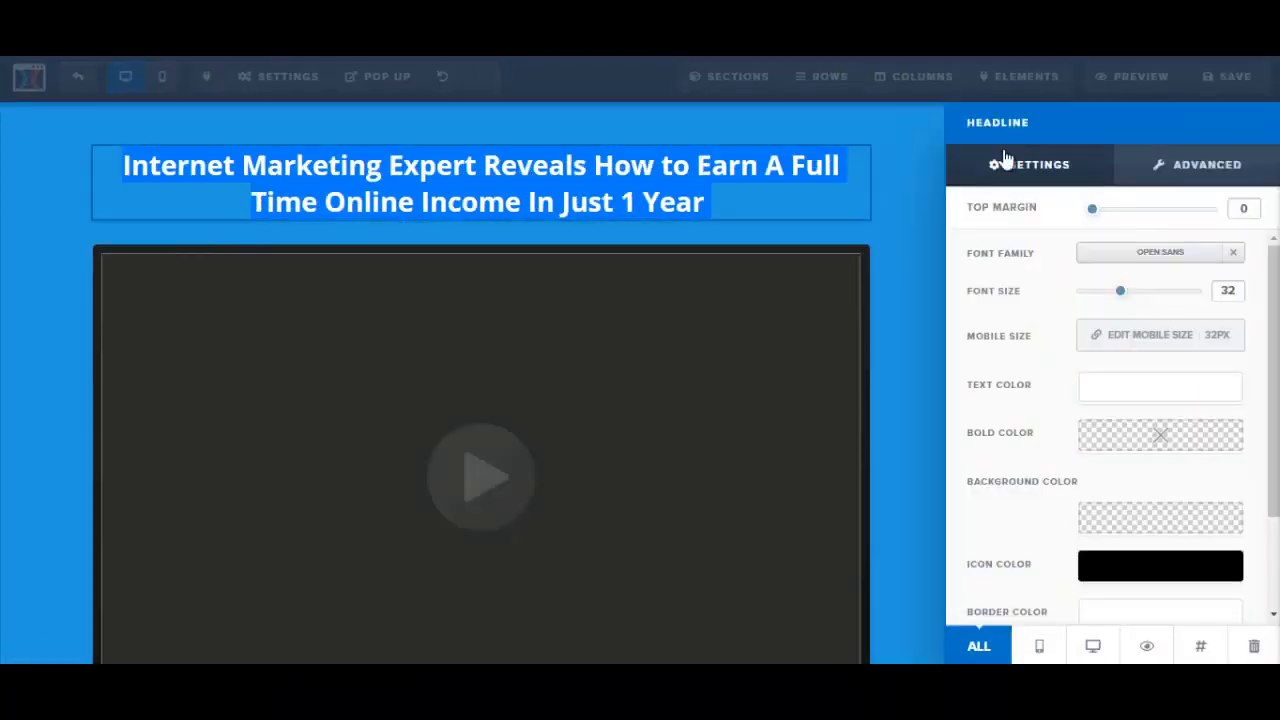
left_click(1122, 393)
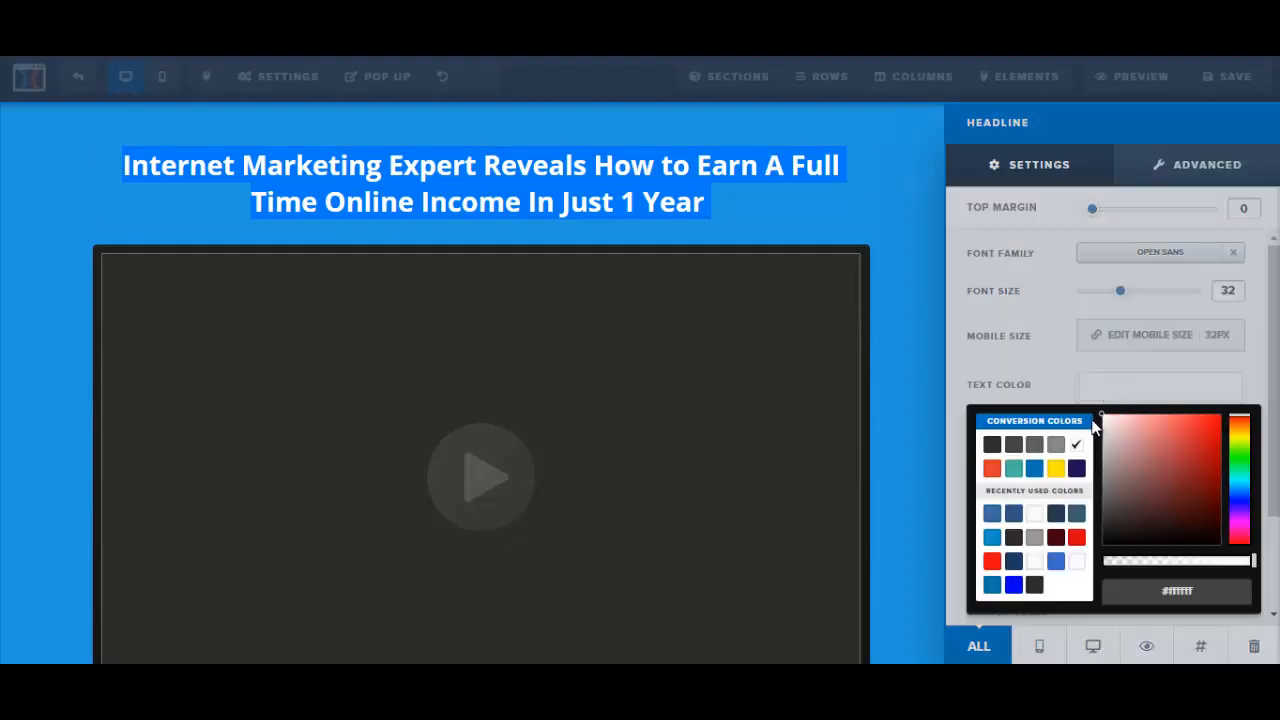
left_click(848, 210)
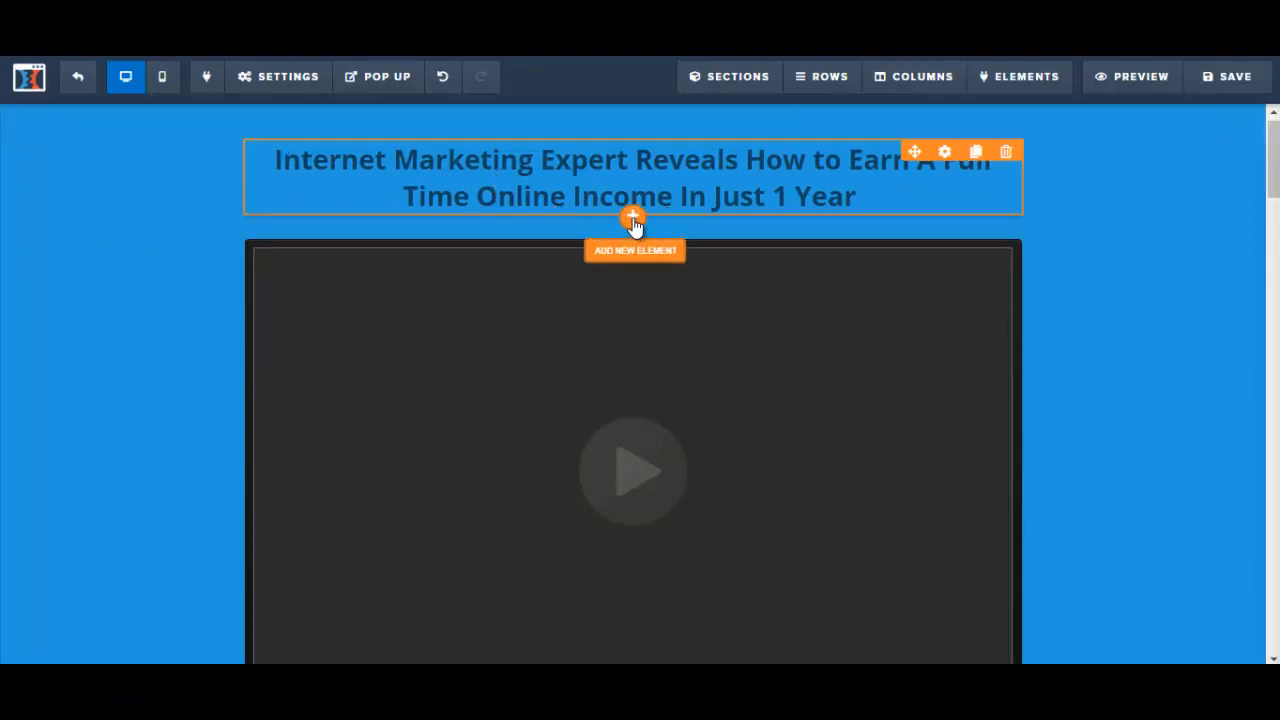
- Add a new headline element below the existing headline and replace its default text with the copied headline
left_click(633, 220)
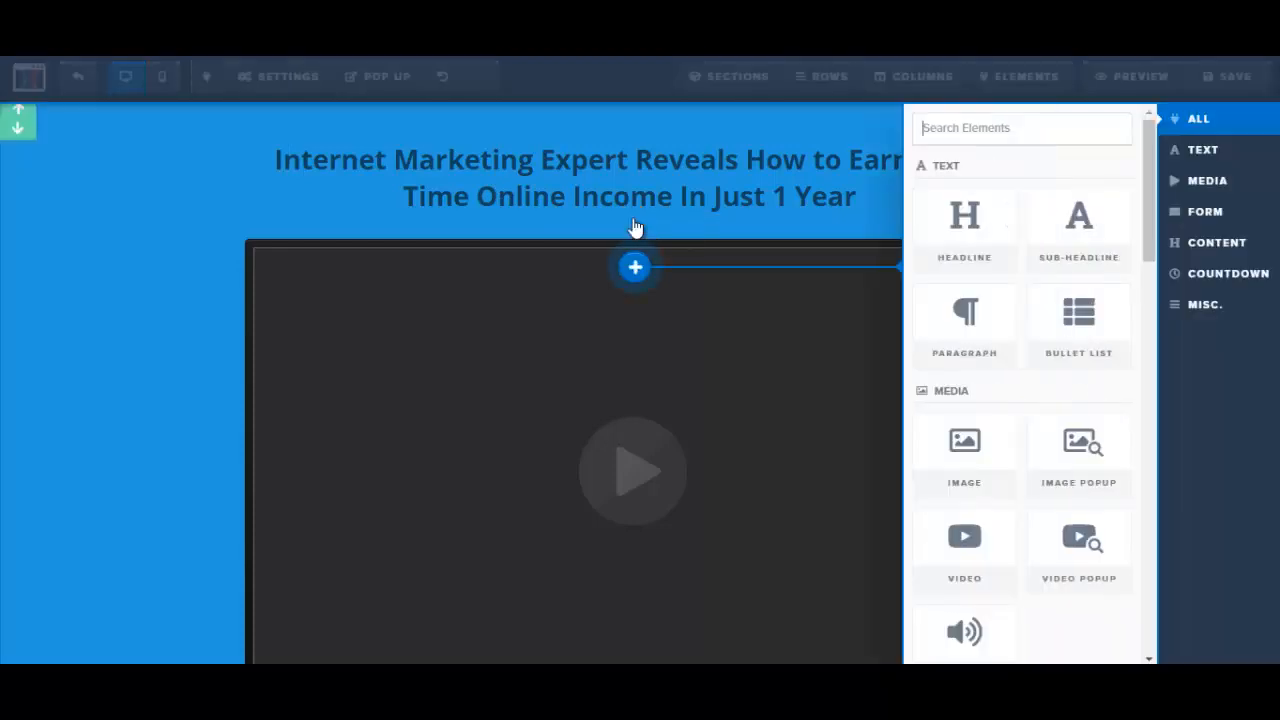
left_click(969, 229)
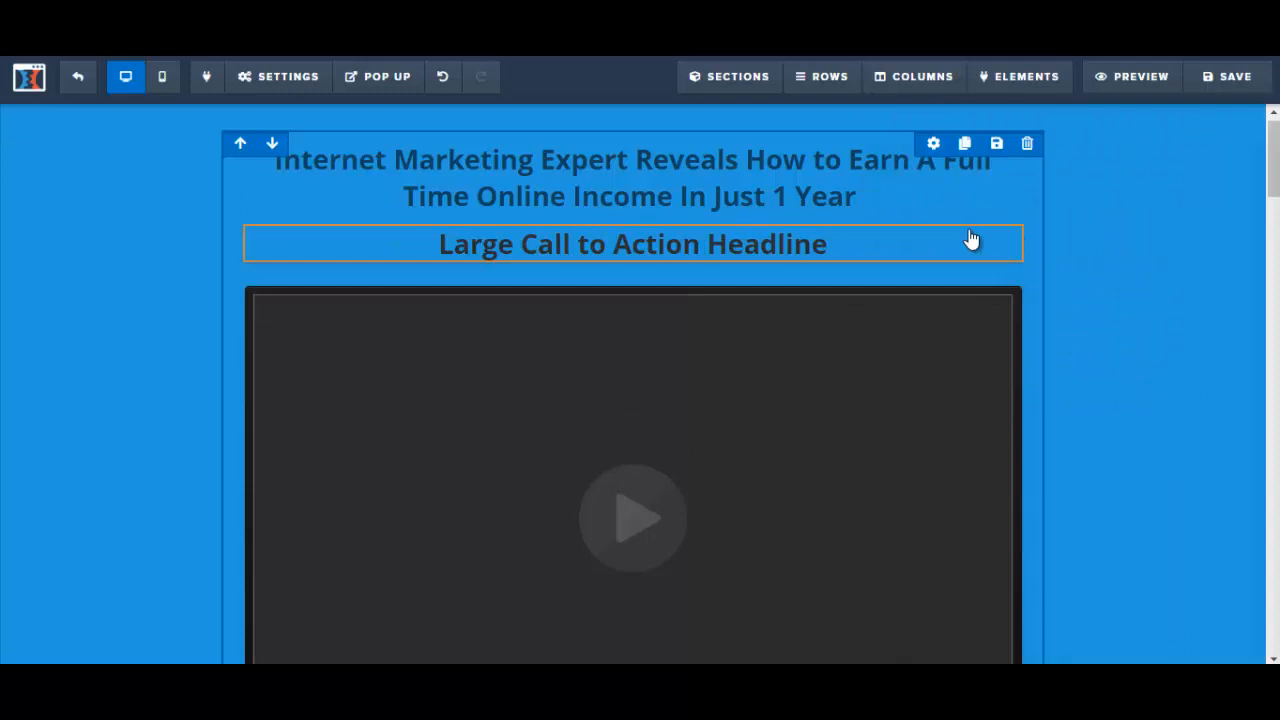
left_click(549, 246)
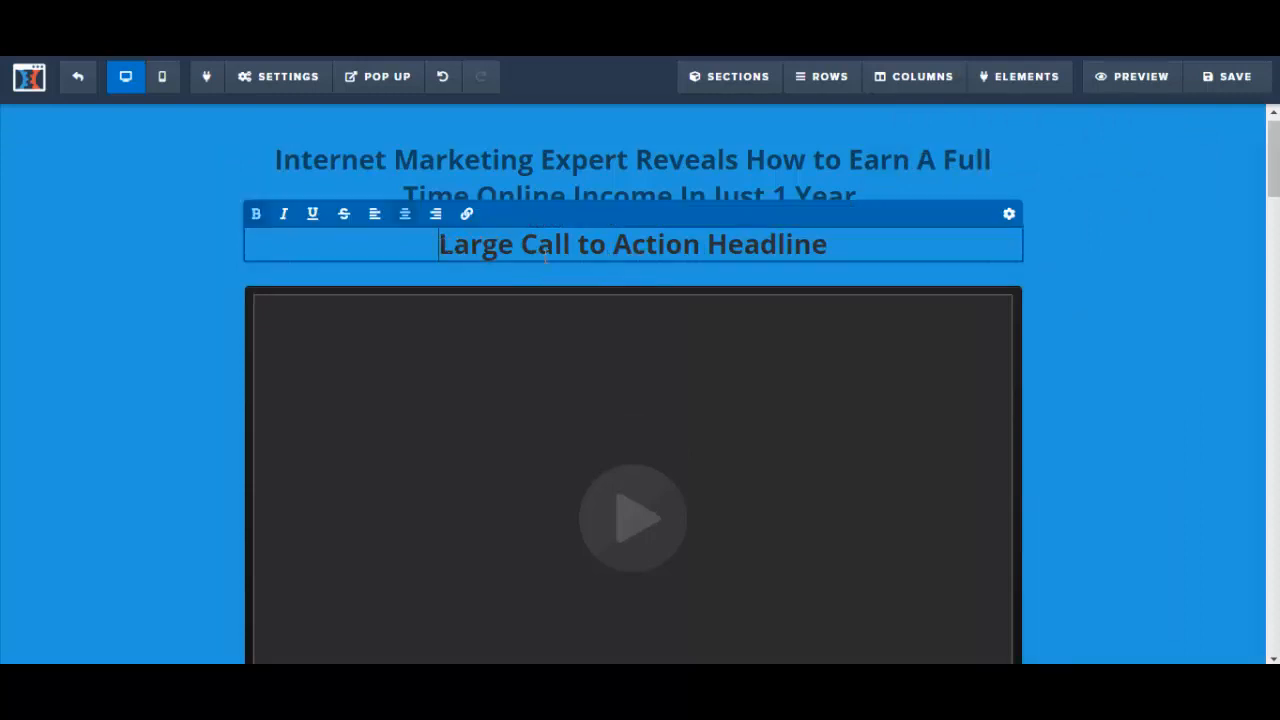
left_click_drag(440, 245, 862, 276)
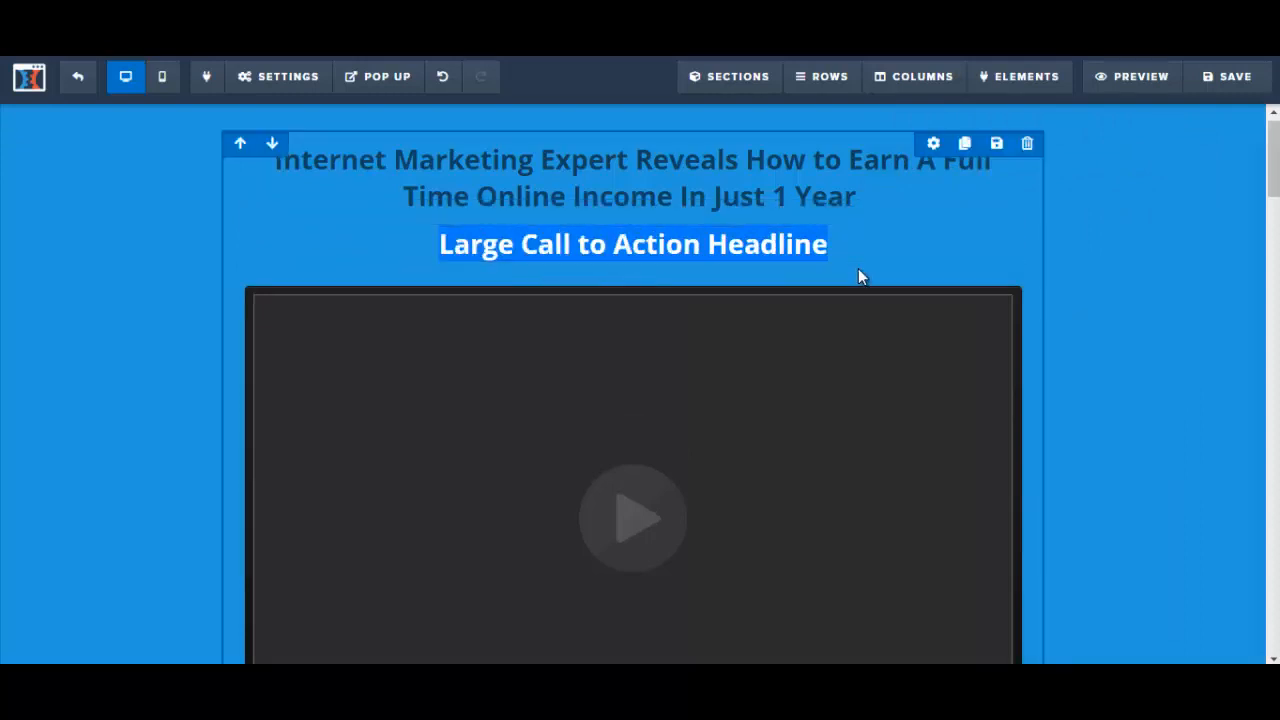
left_click(731, 243)
left_click(731, 243)
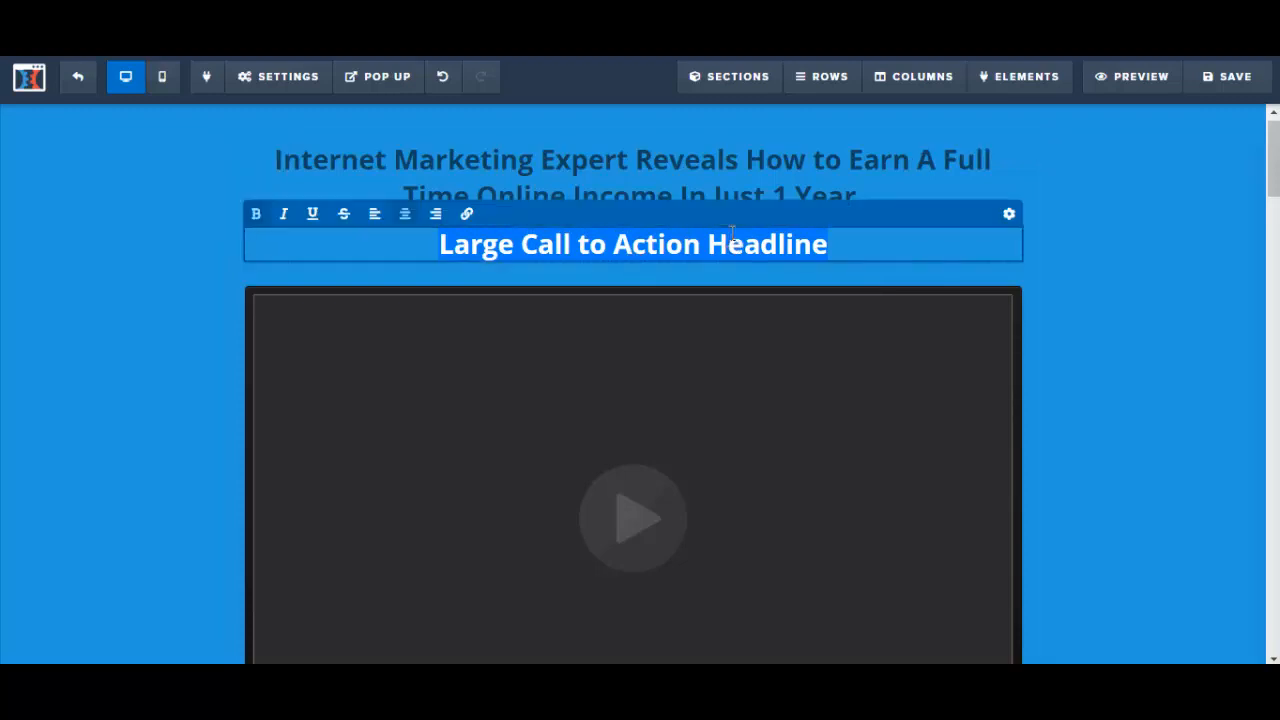
key("ctrl+a")
key("ctrl+v")
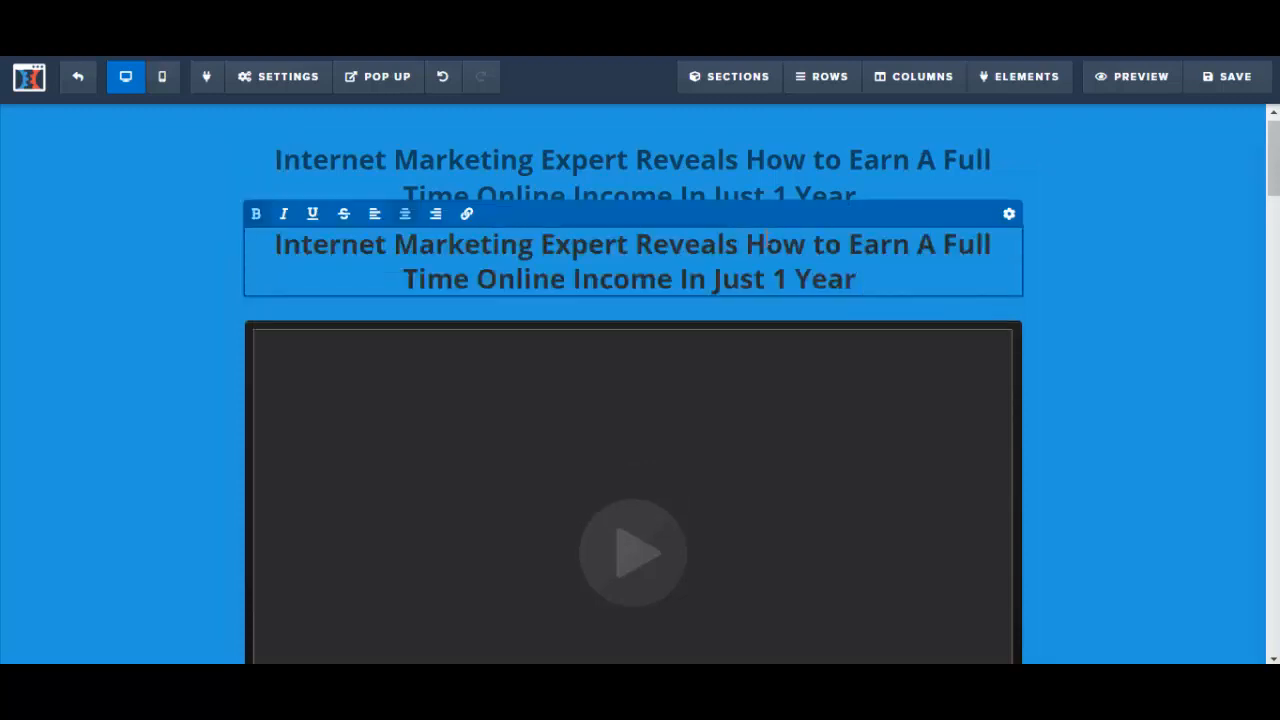
- Set the text color of the new headline to white (#ffffff)
left_click(278, 244)
left_click_drag(278, 244, 858, 280)
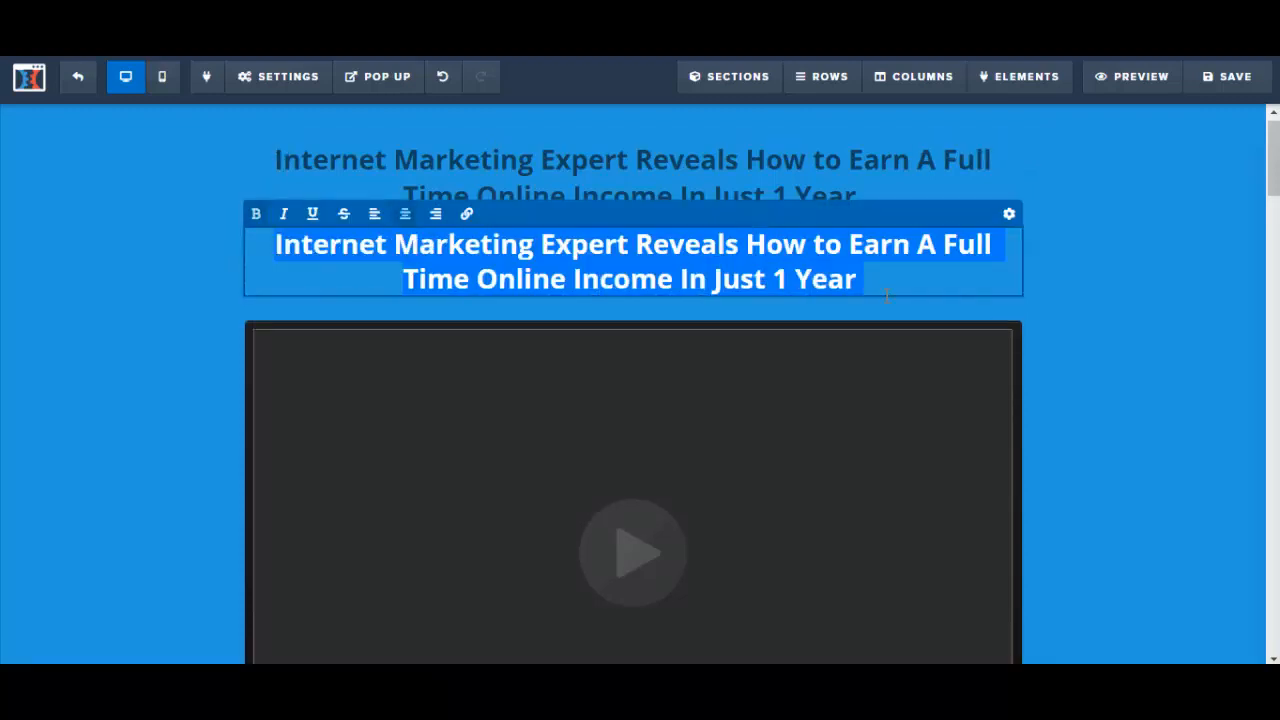
left_click(1009, 216)
left_click(1120, 388)
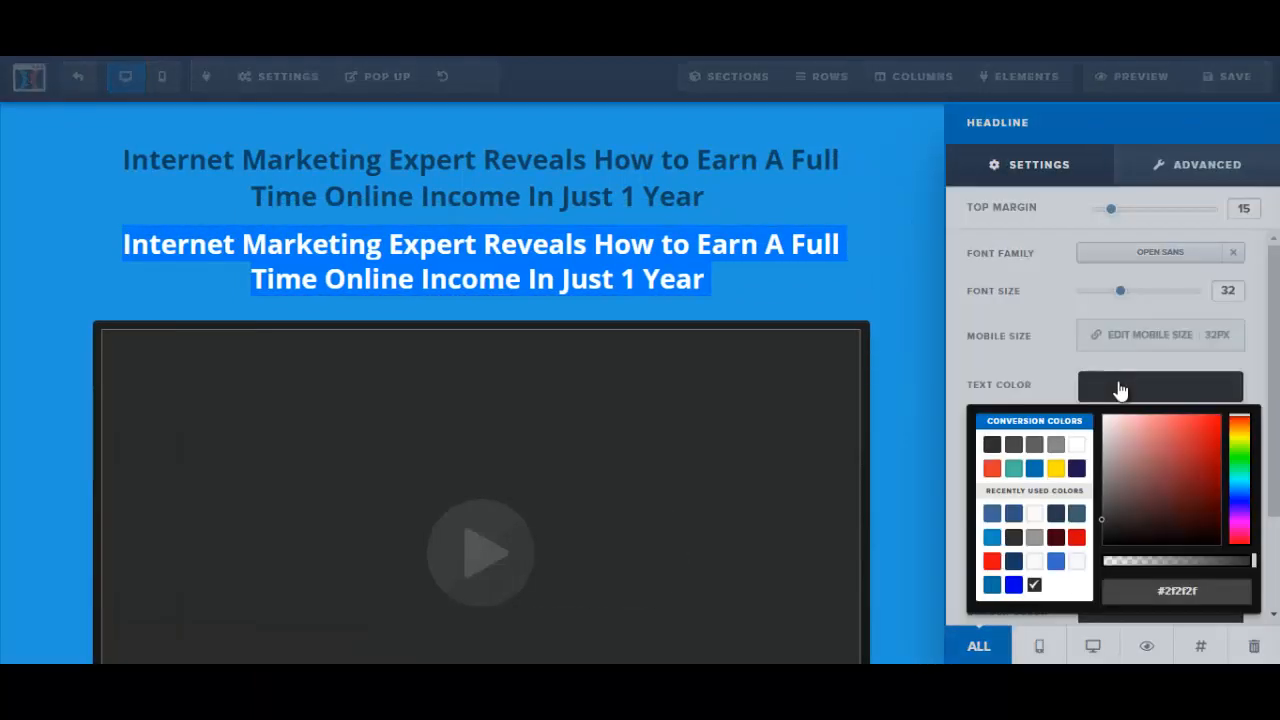
left_click(1076, 446)
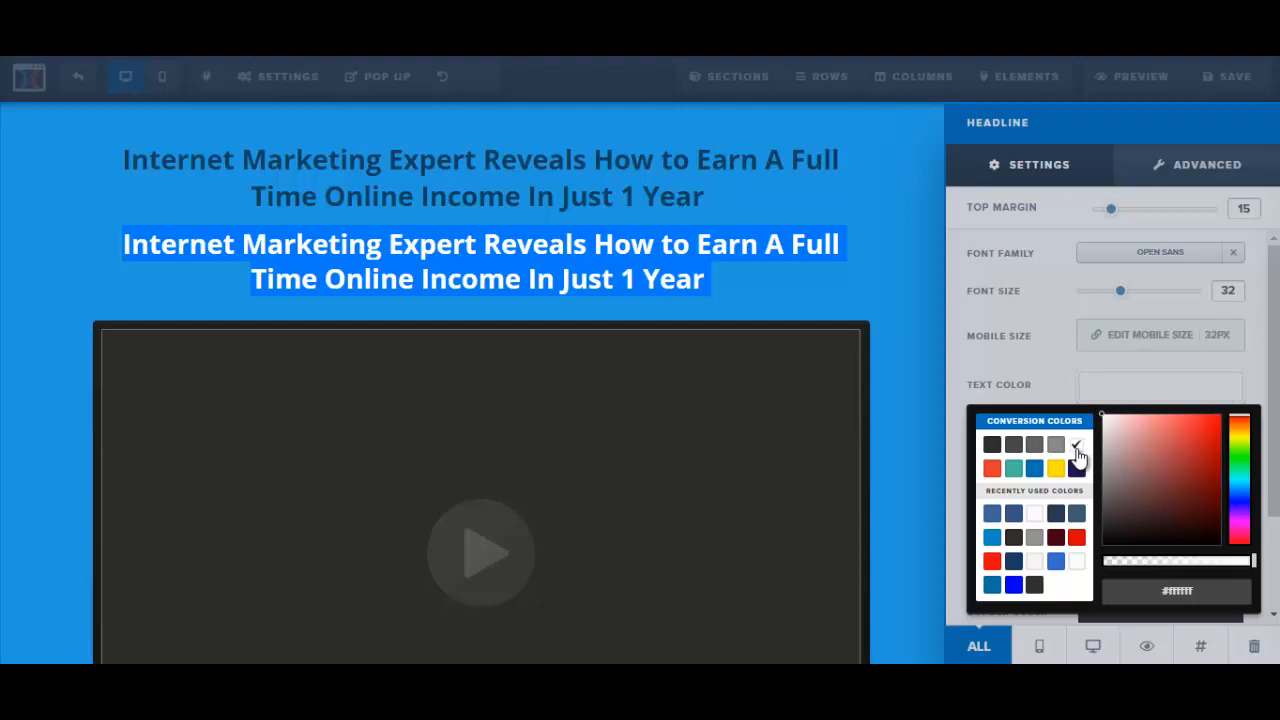
left_click(850, 288)
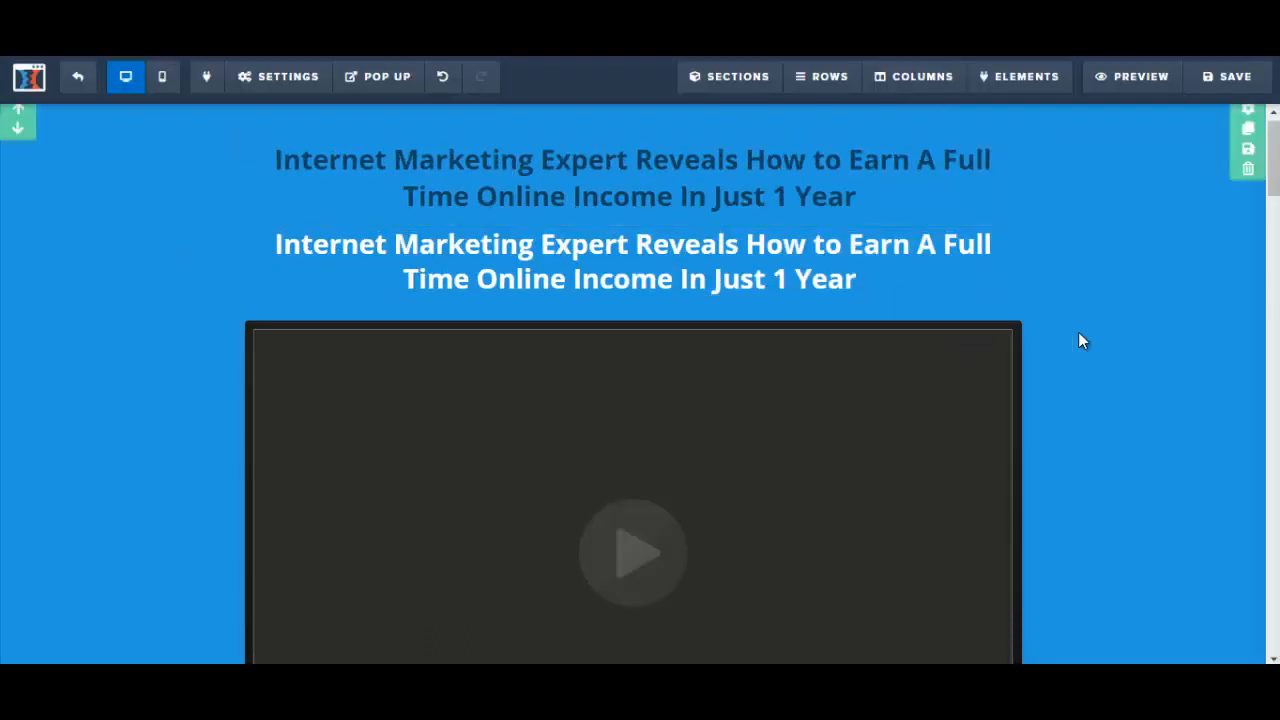
- Delete the original dark blue headline above the white one and confirm the deletion
mouse_move(822, 283)
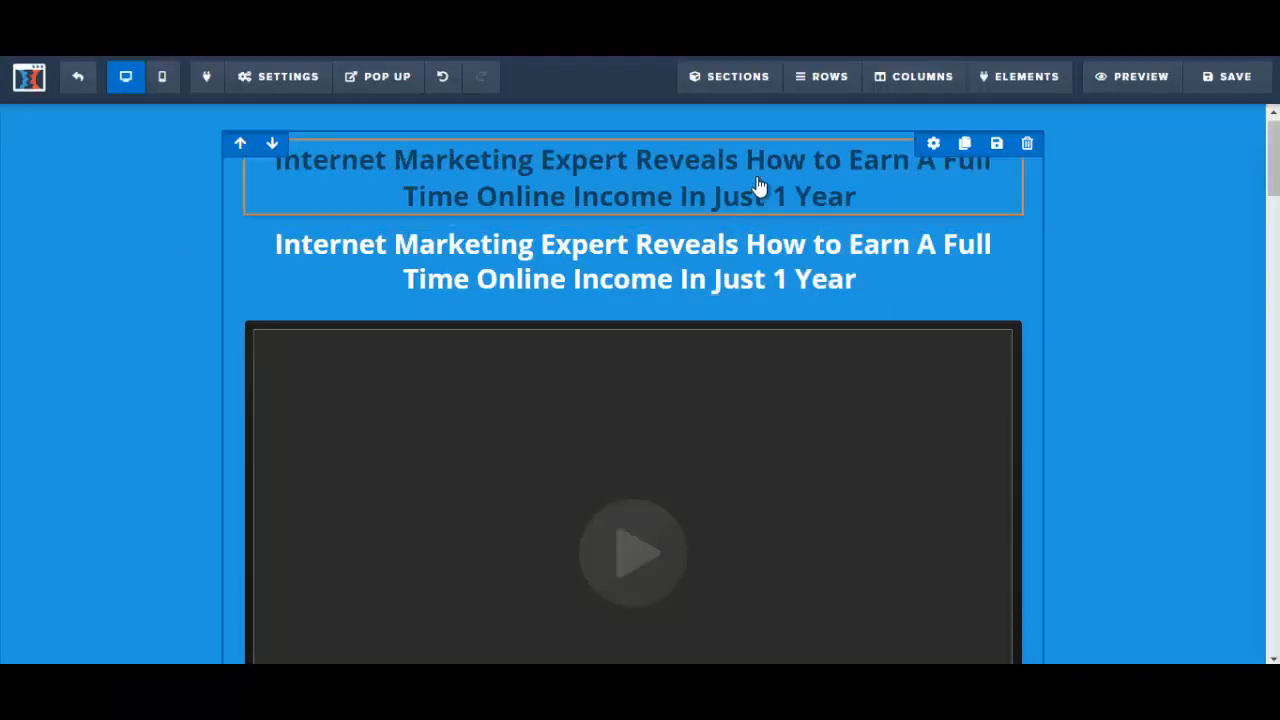
mouse_move(760, 189)
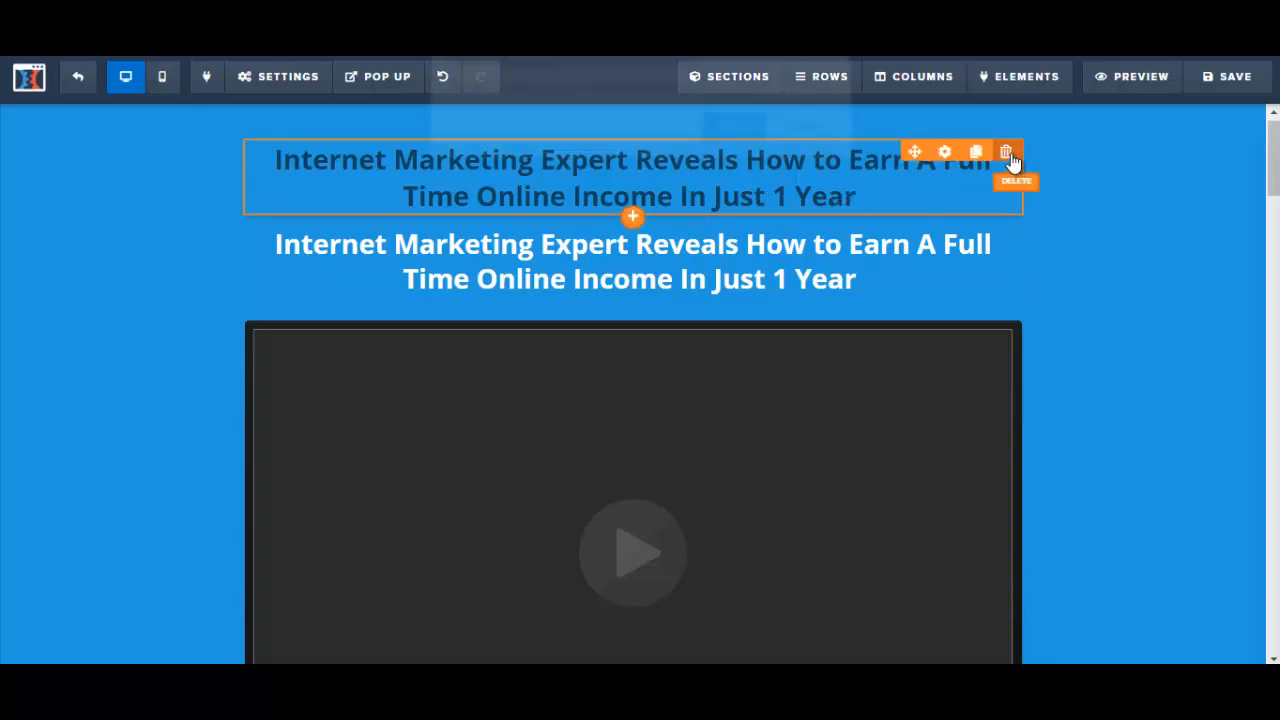
left_click(1010, 156)
left_click(717, 147)
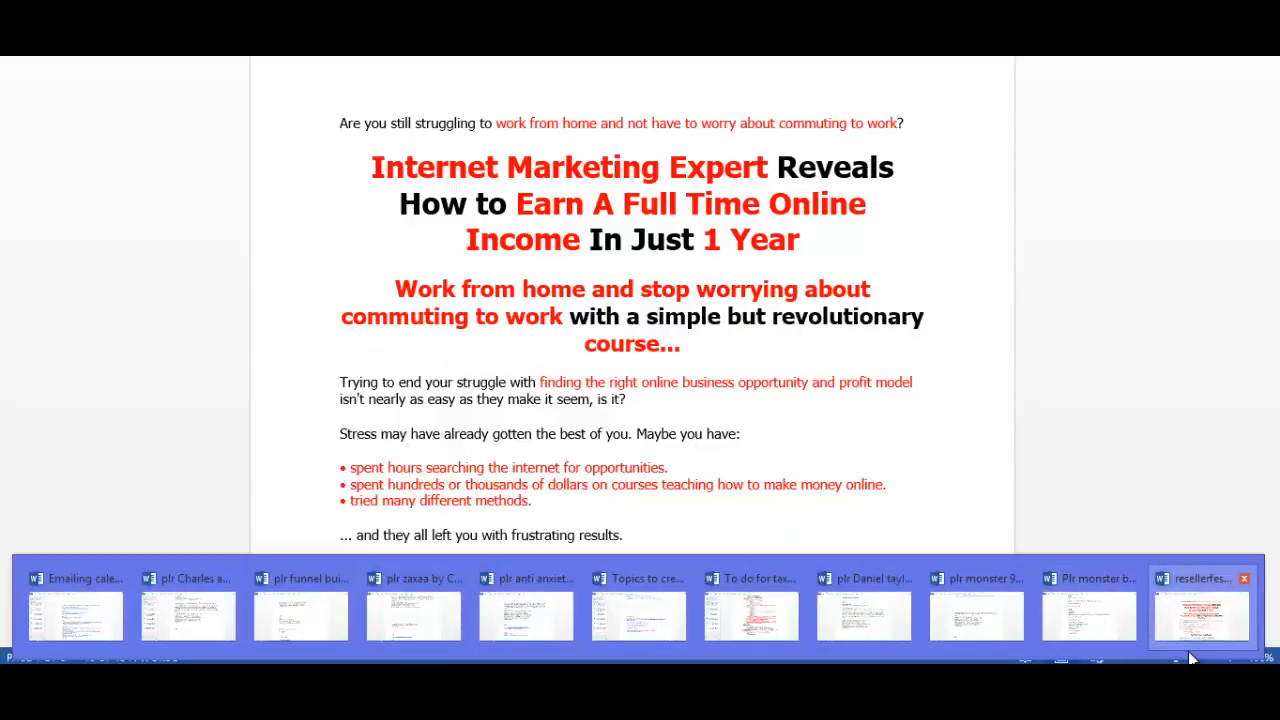
- Review the opening question above the main headline in the Word sales letter
left_click(1189, 618)
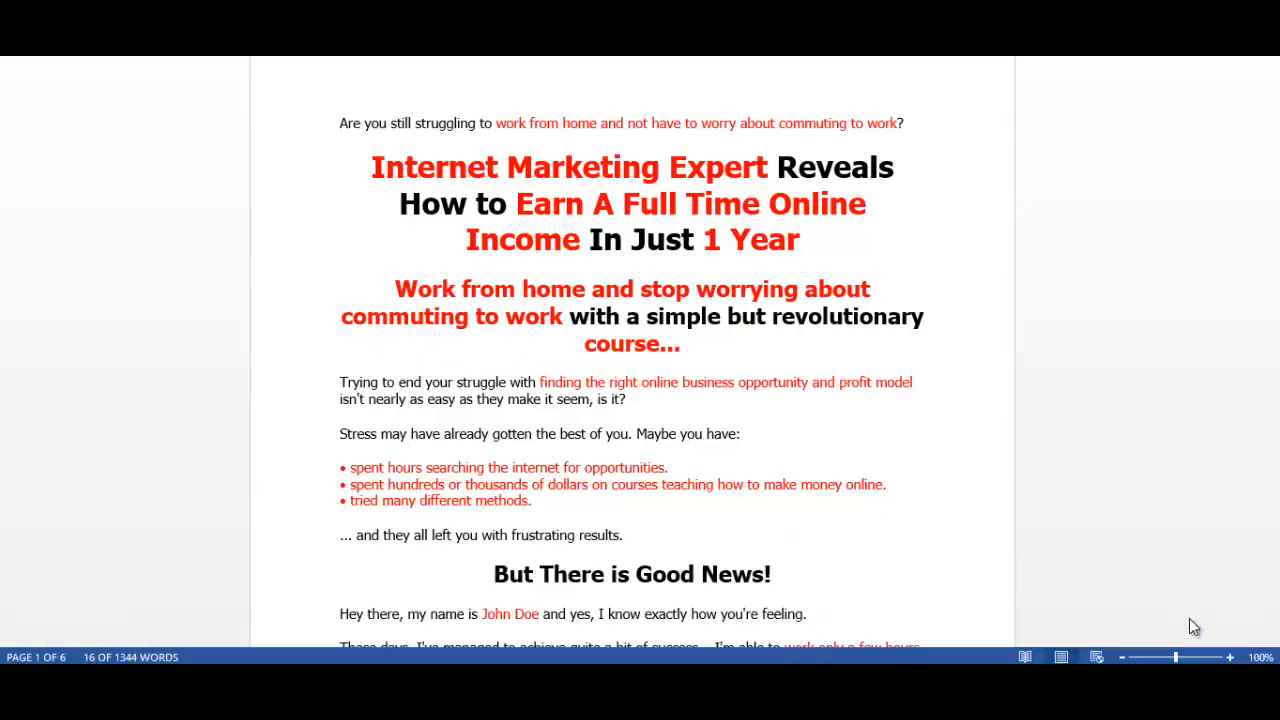
left_click_drag(342, 125, 546, 126)
left_click(436, 166)
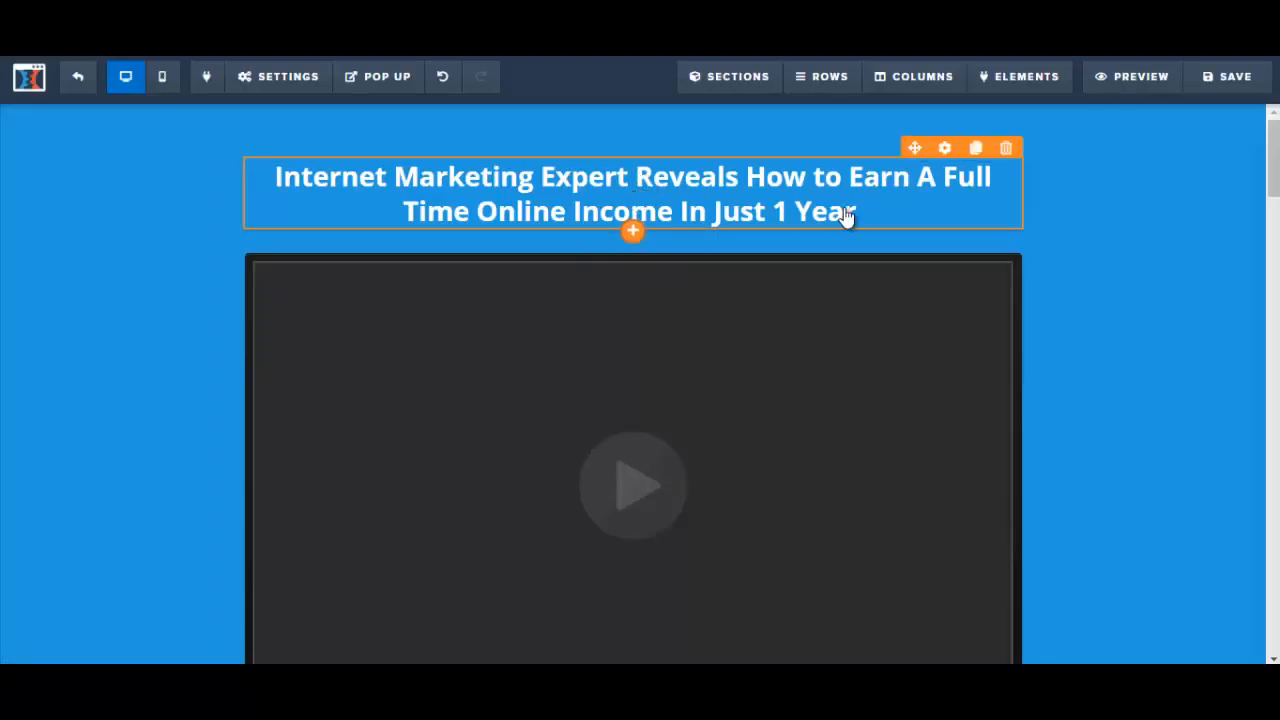
- Clone the white headline in the page editor to get a second copy above the video
left_click(977, 148)
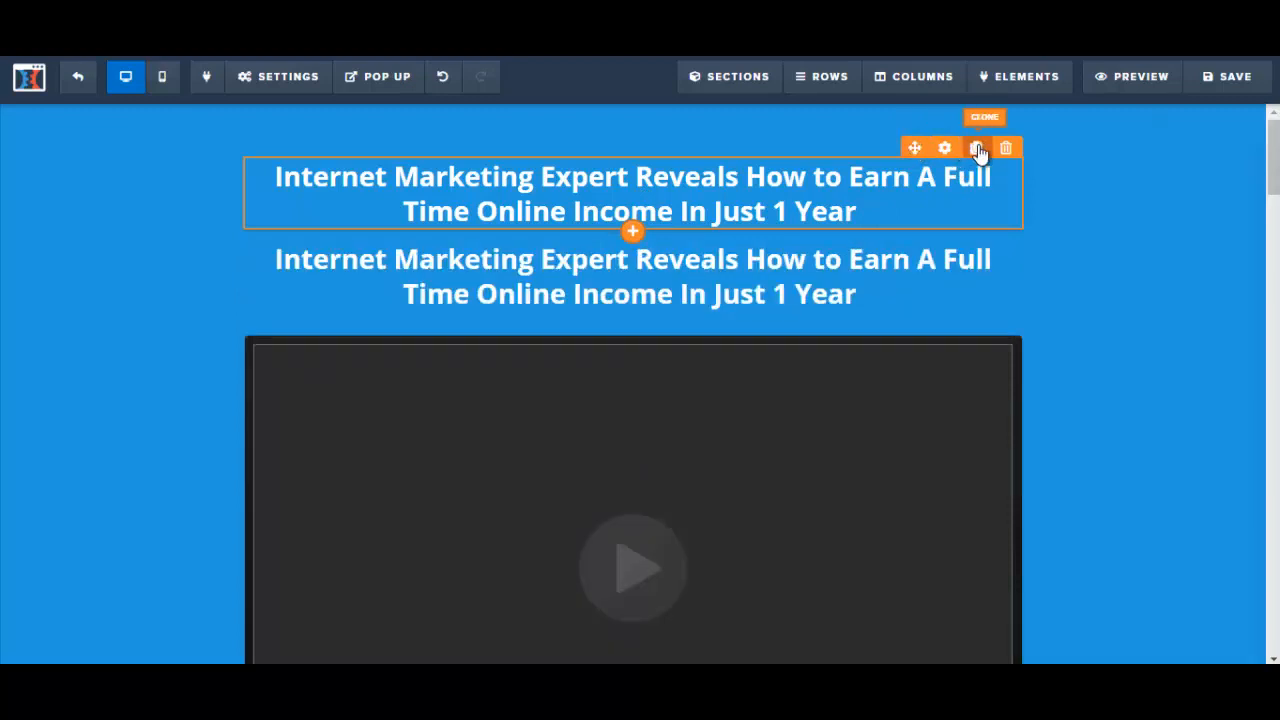
left_click(604, 203)
left_click(507, 270)
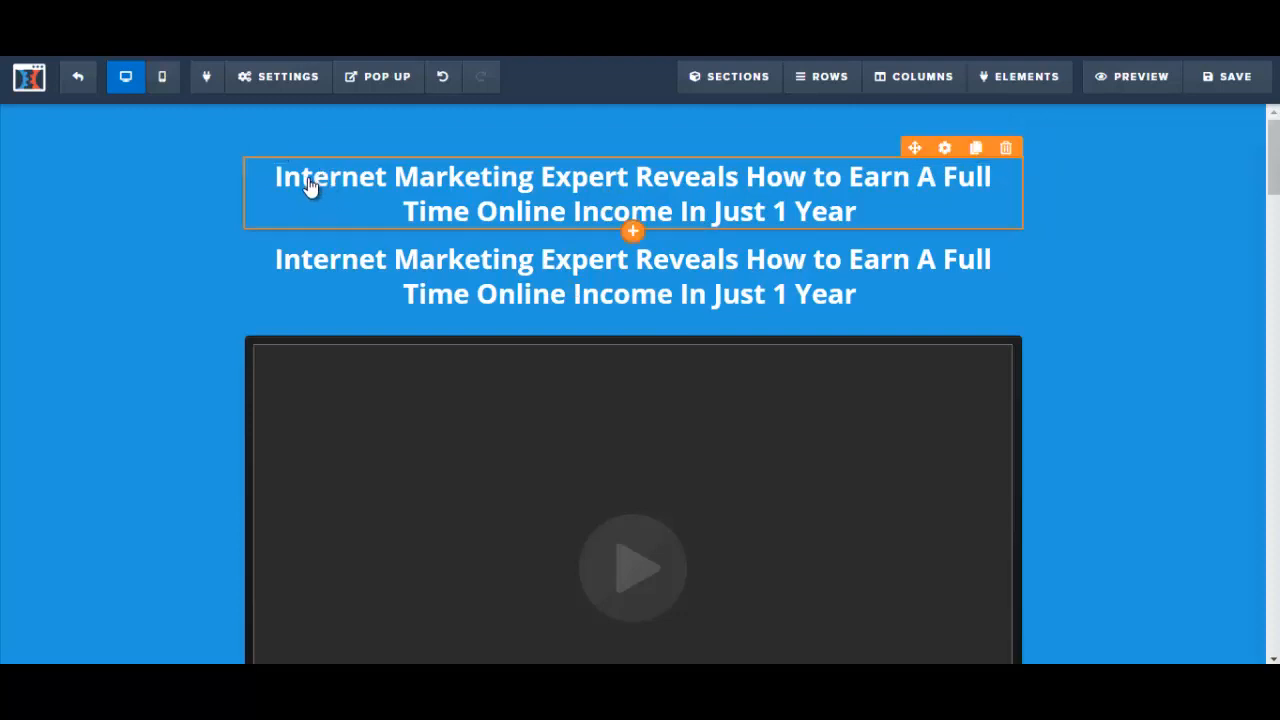
- Replace the upper headline with "Are you still struggling to work from home and not have to worry about commuting to work?" copied from the Word sales letter
left_click(311, 187)
left_click(388, 600)
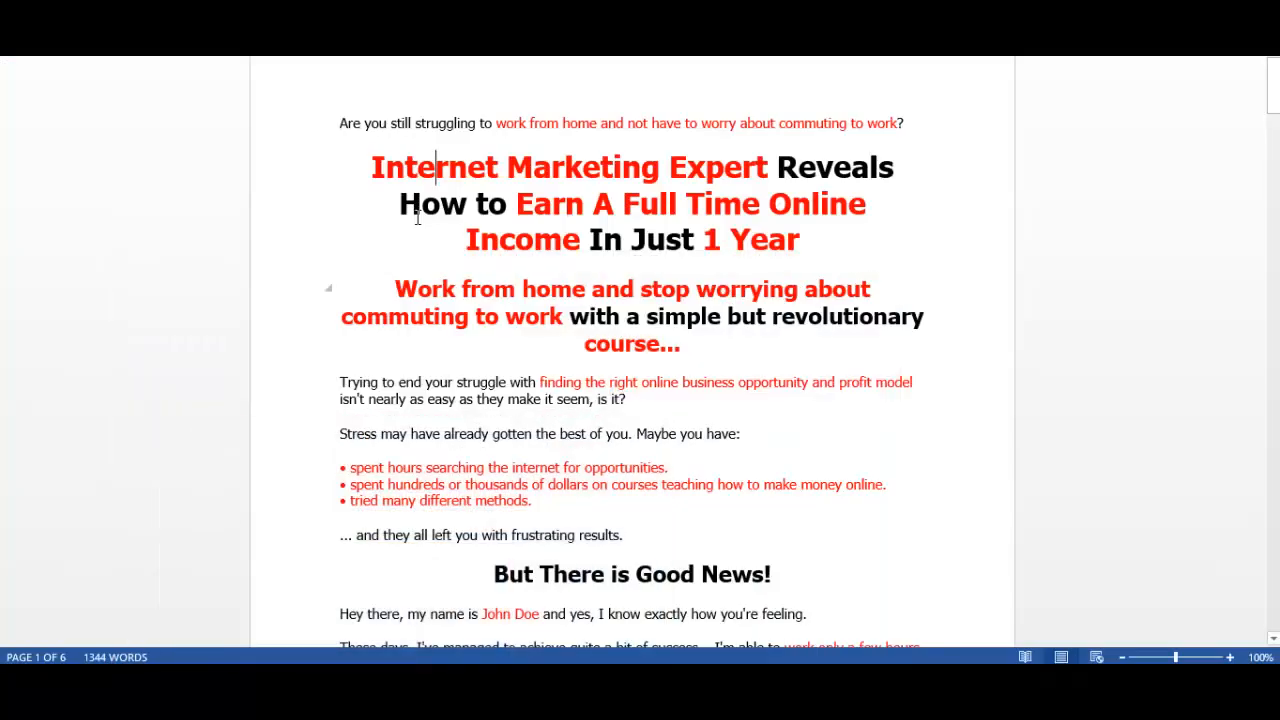
left_click_drag(342, 124, 905, 134)
key("ctrl+c")
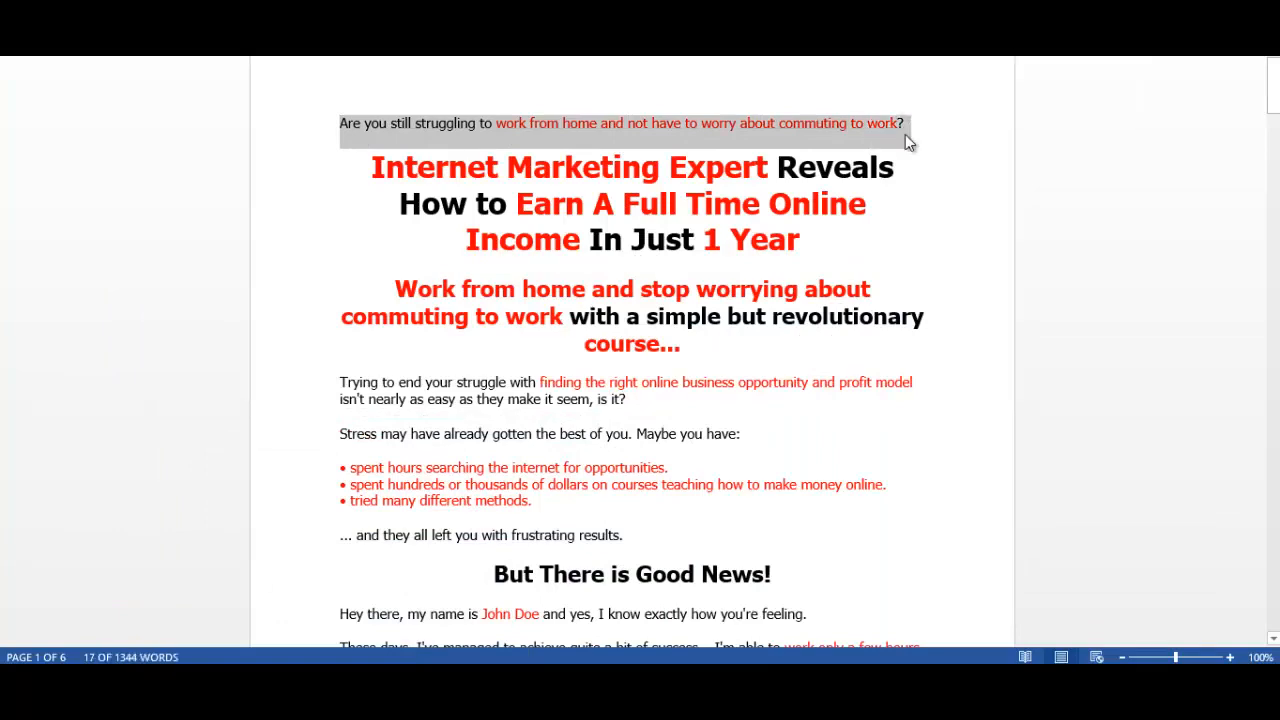
left_click(392, 682)
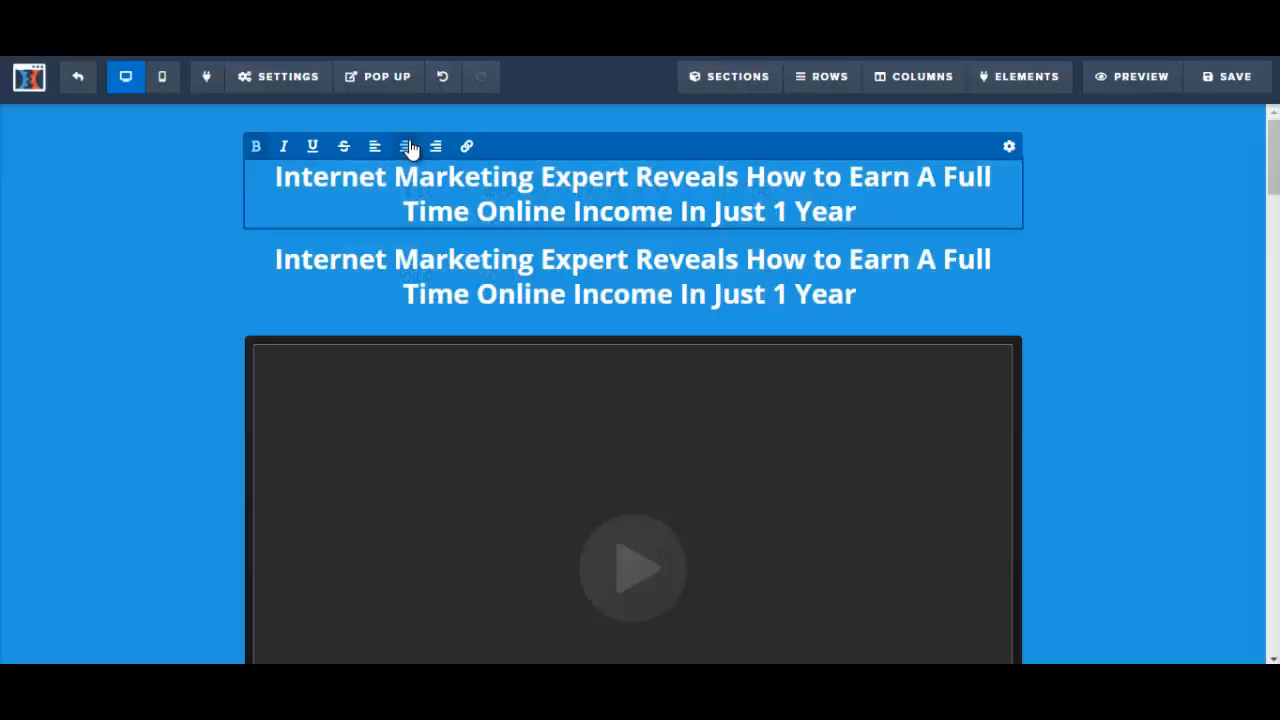
left_click(285, 178)
left_click_drag(323, 177, 860, 210)
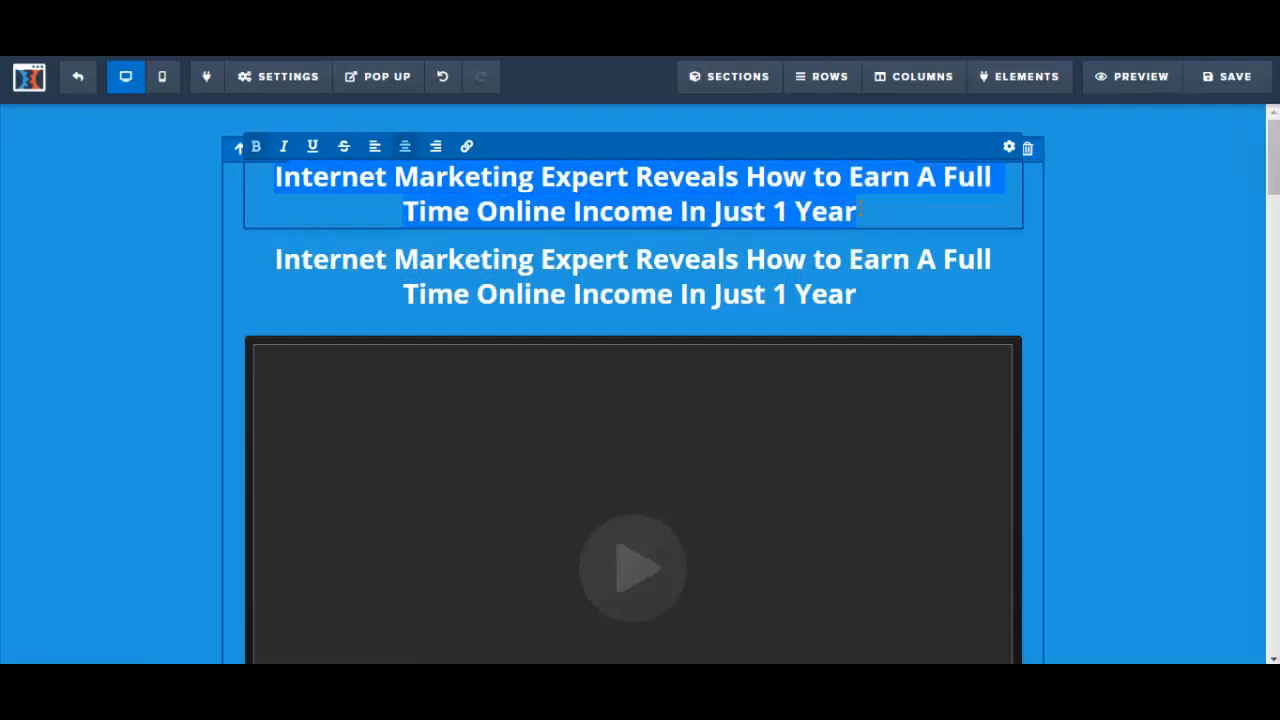
key("ctrl+v")
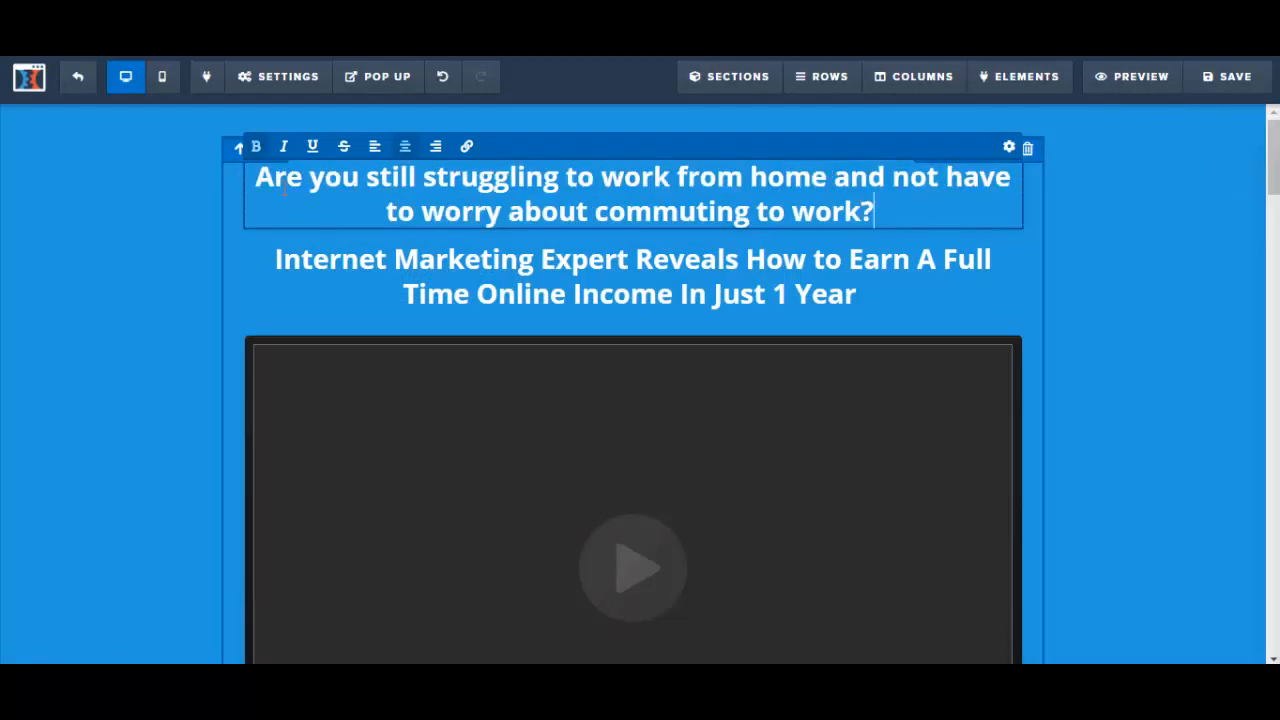
- Set the font size of the opening question headline above the main headline to 24
left_click_drag(256, 177, 884, 212)
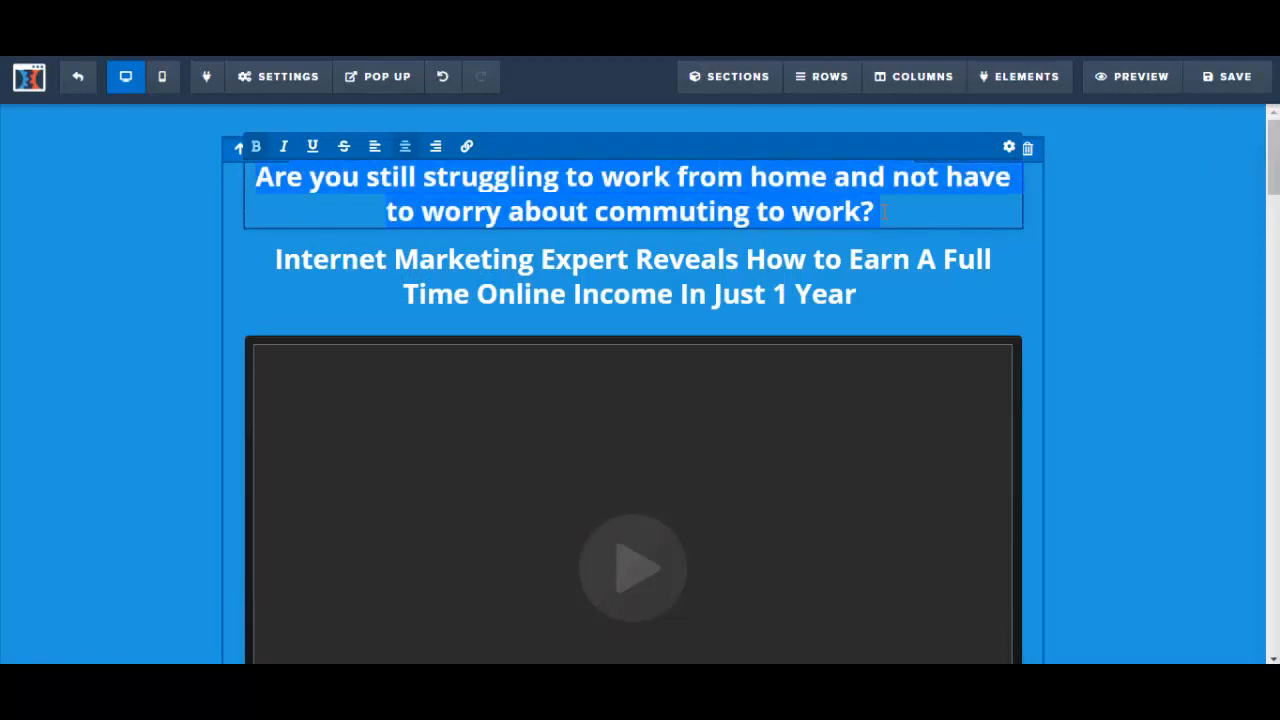
left_click(1010, 148)
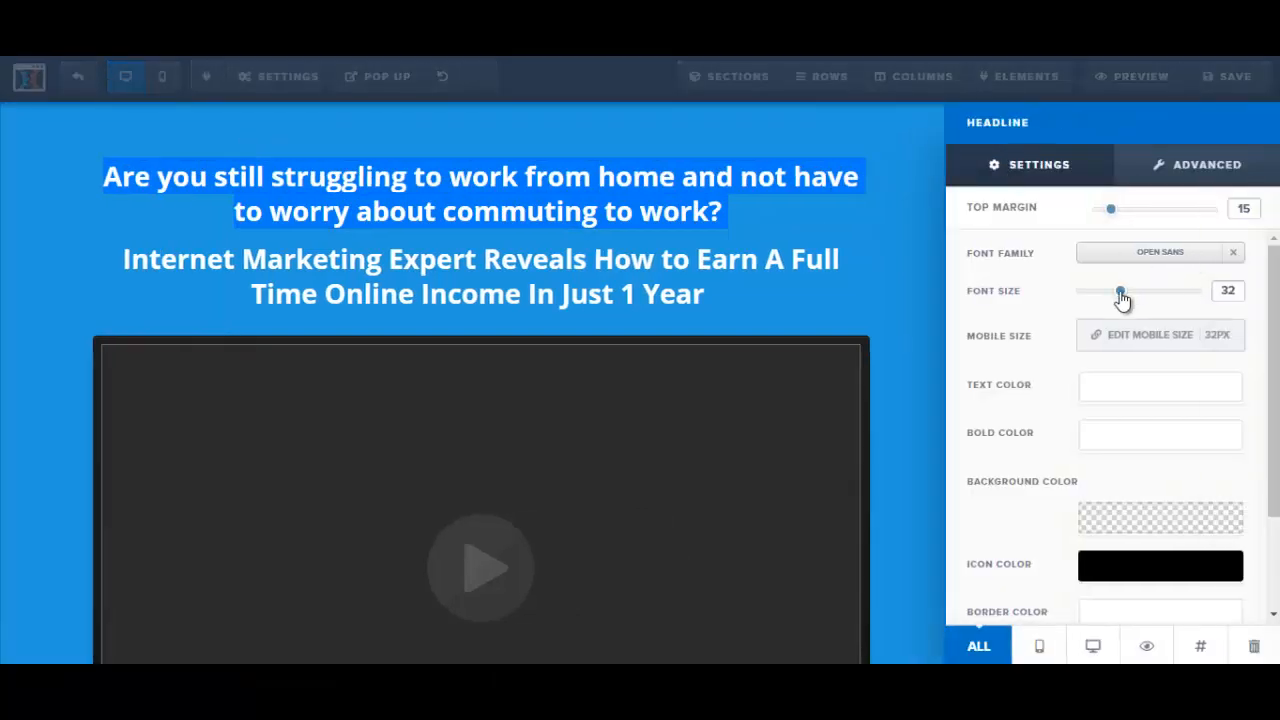
left_click_drag(1120, 292, 1106, 297)
left_click(771, 274)
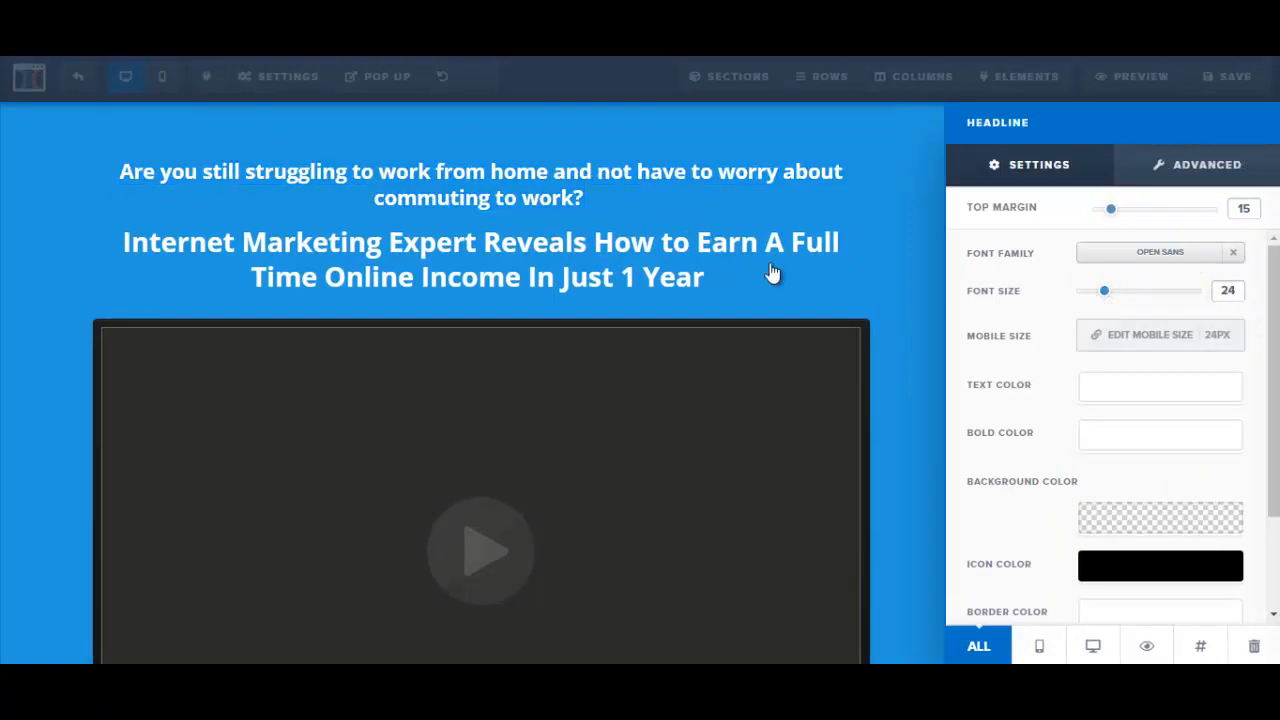
- Change the opening question headline's text color to dark gray #2d2d2d
left_click(297, 197)
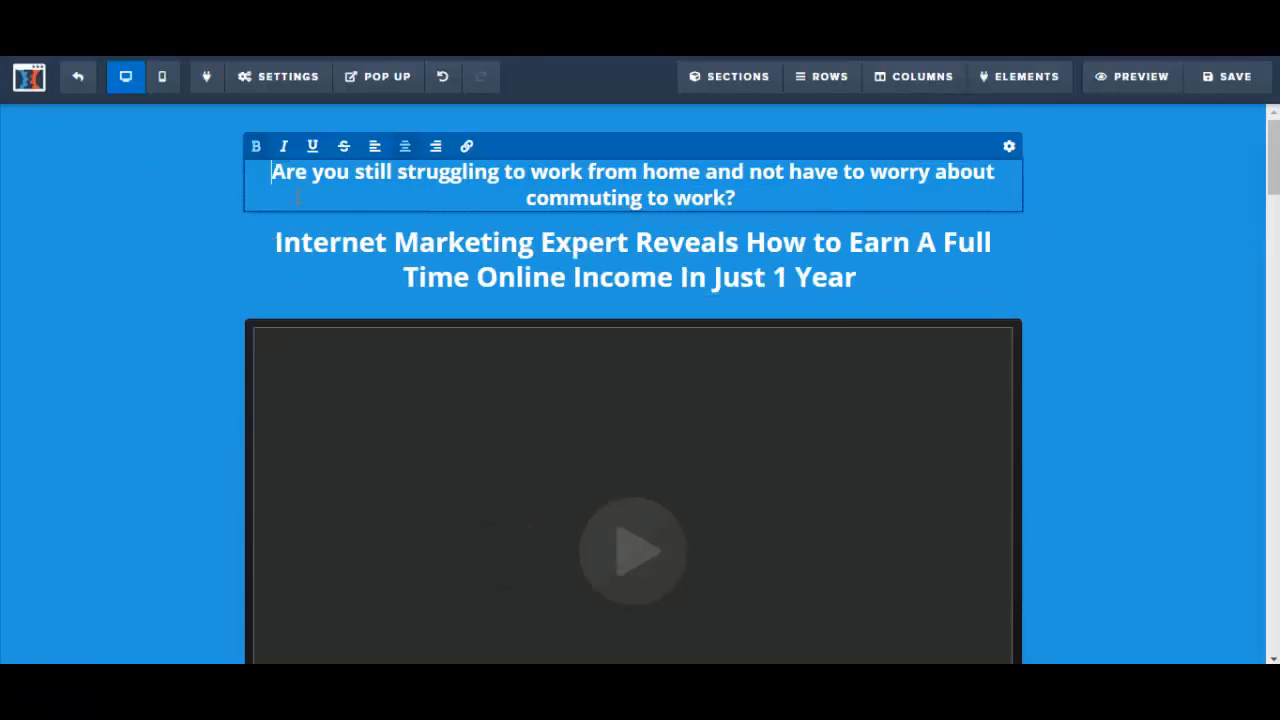
left_click_drag(275, 173, 791, 188)
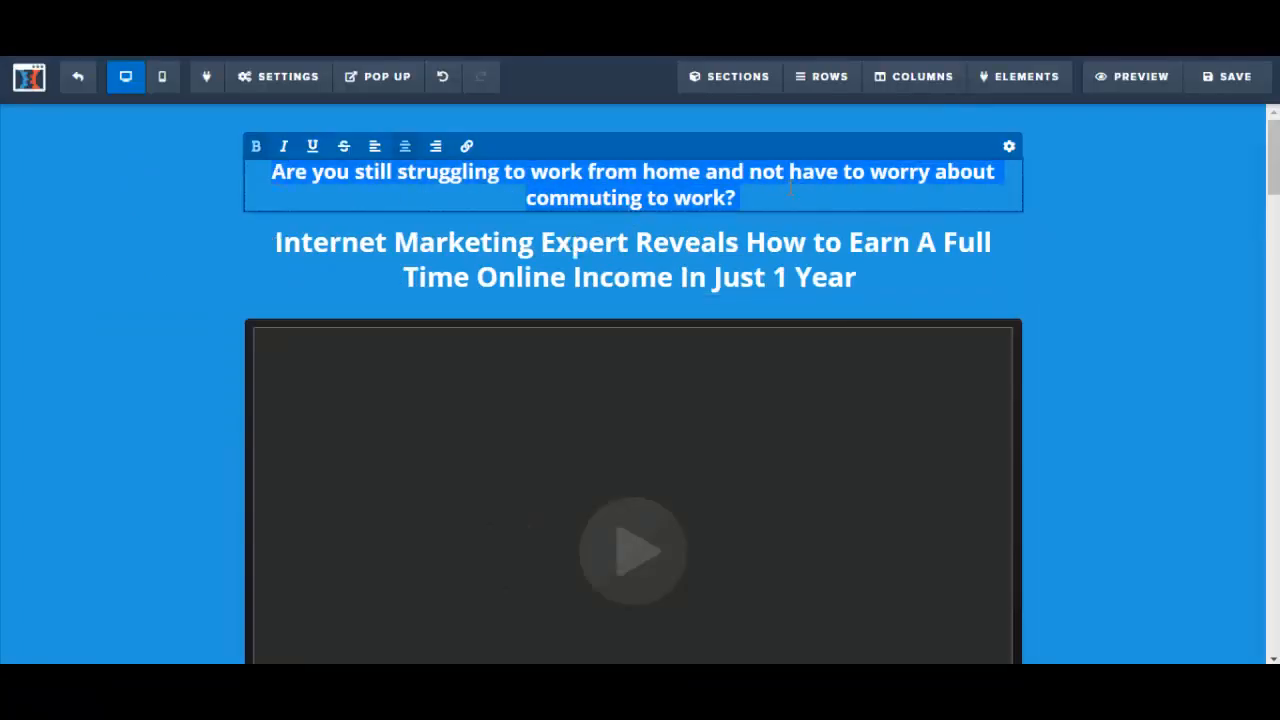
left_click(1007, 150)
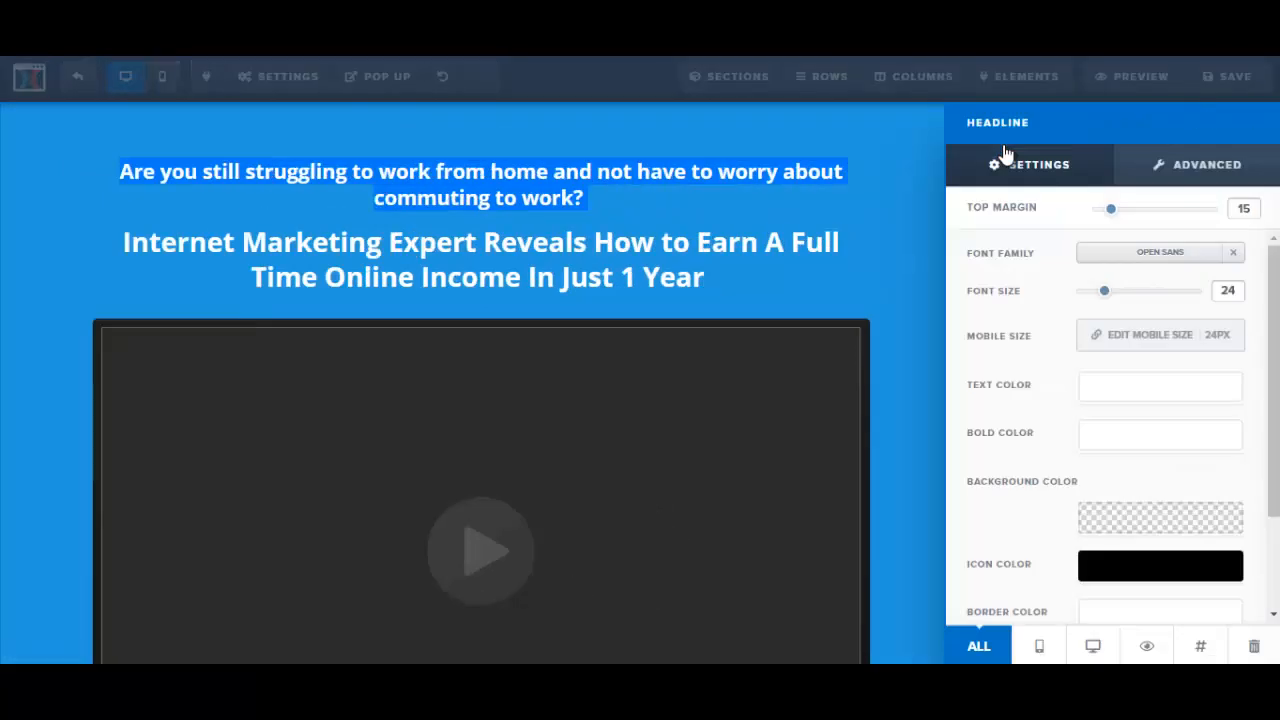
left_click(1120, 395)
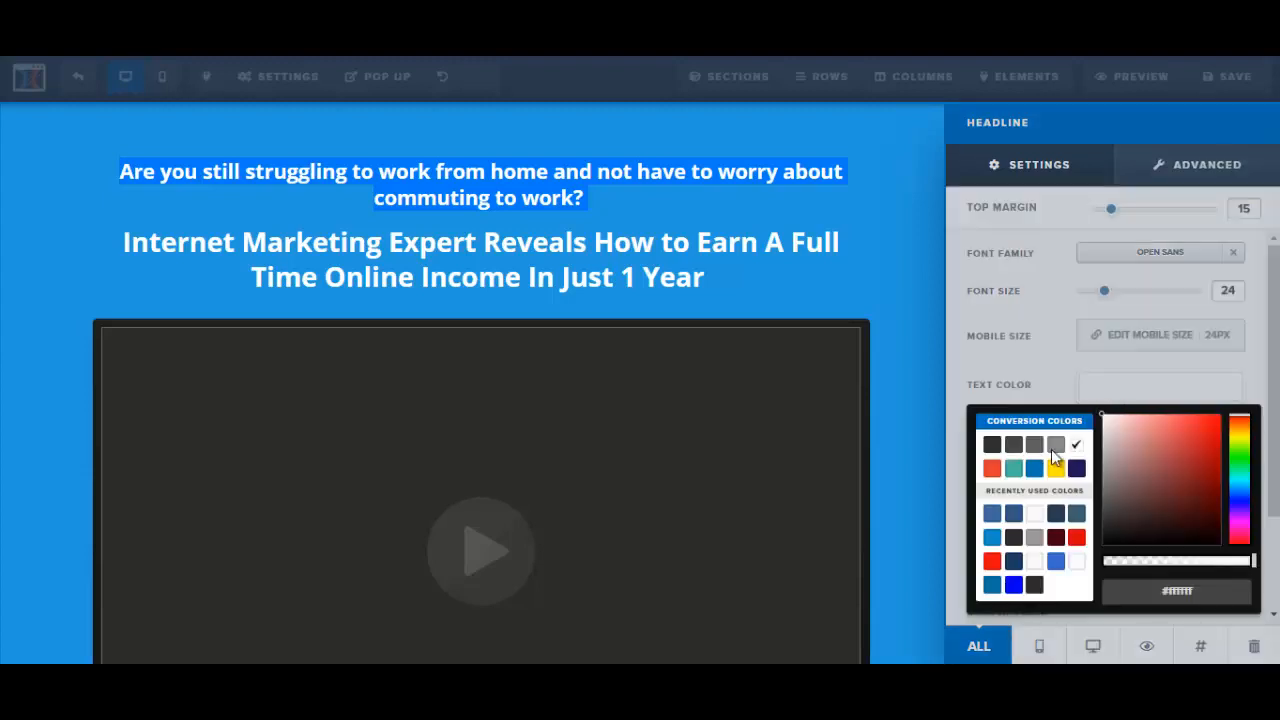
left_click(988, 458)
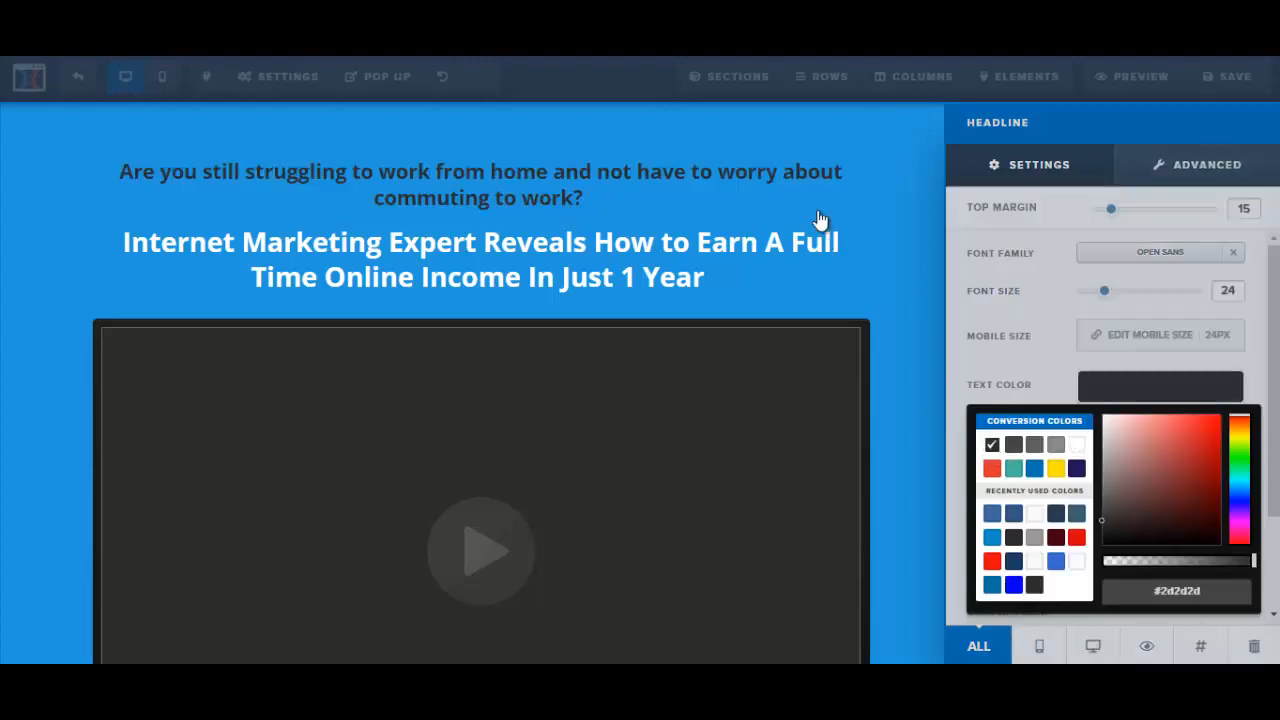
left_click(900, 250)
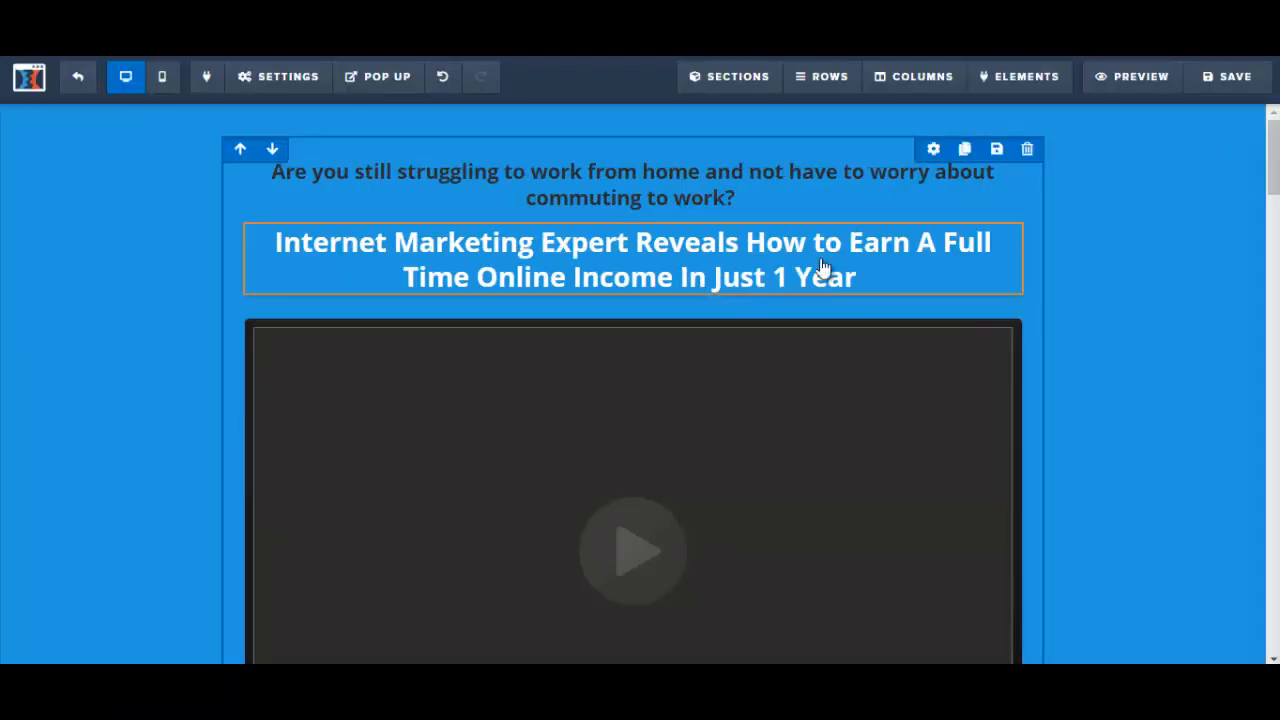
- Increase the font size of the "Internet Marketing Expert Reveals" headline to 52
left_click(657, 262)
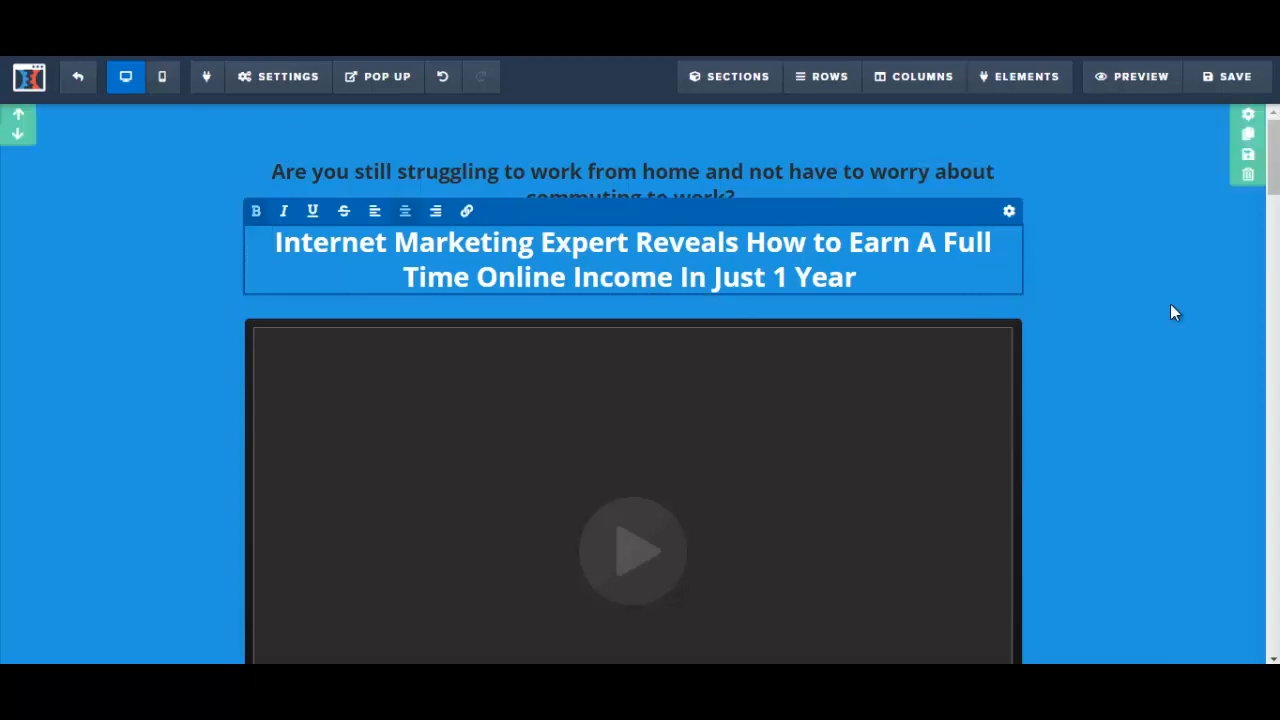
left_click(1010, 214)
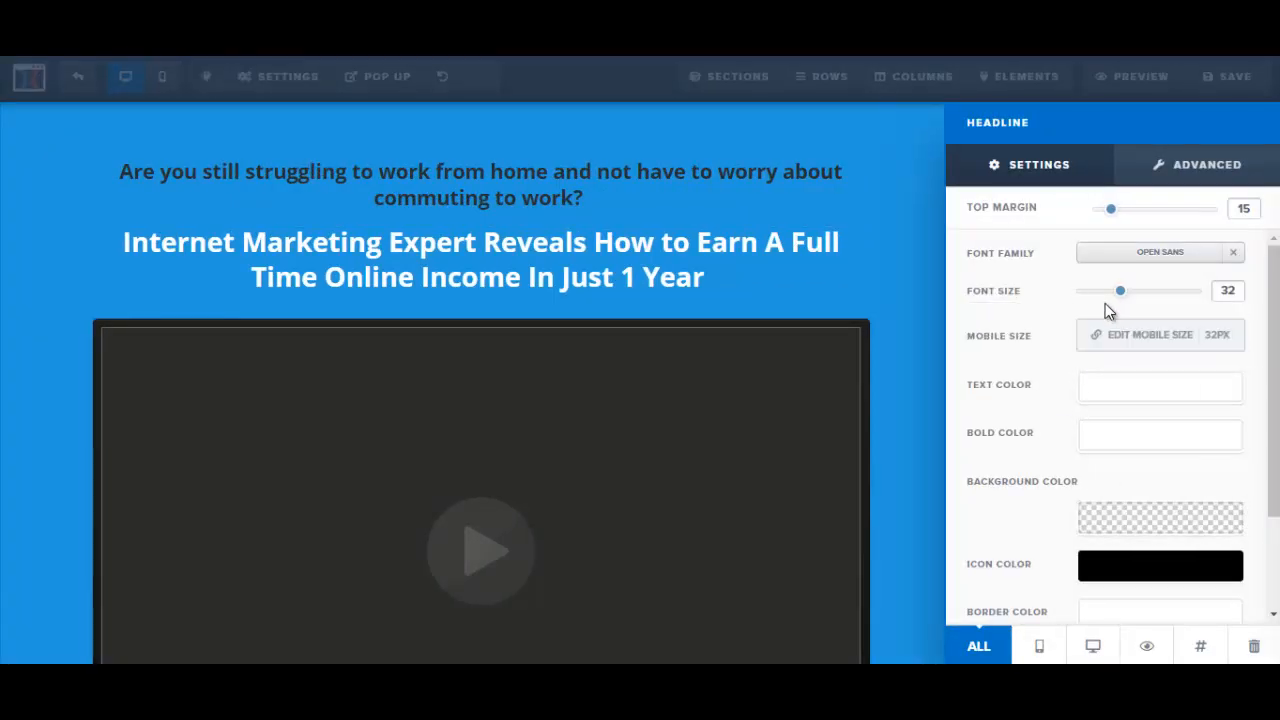
left_click_drag(1120, 292, 1162, 300)
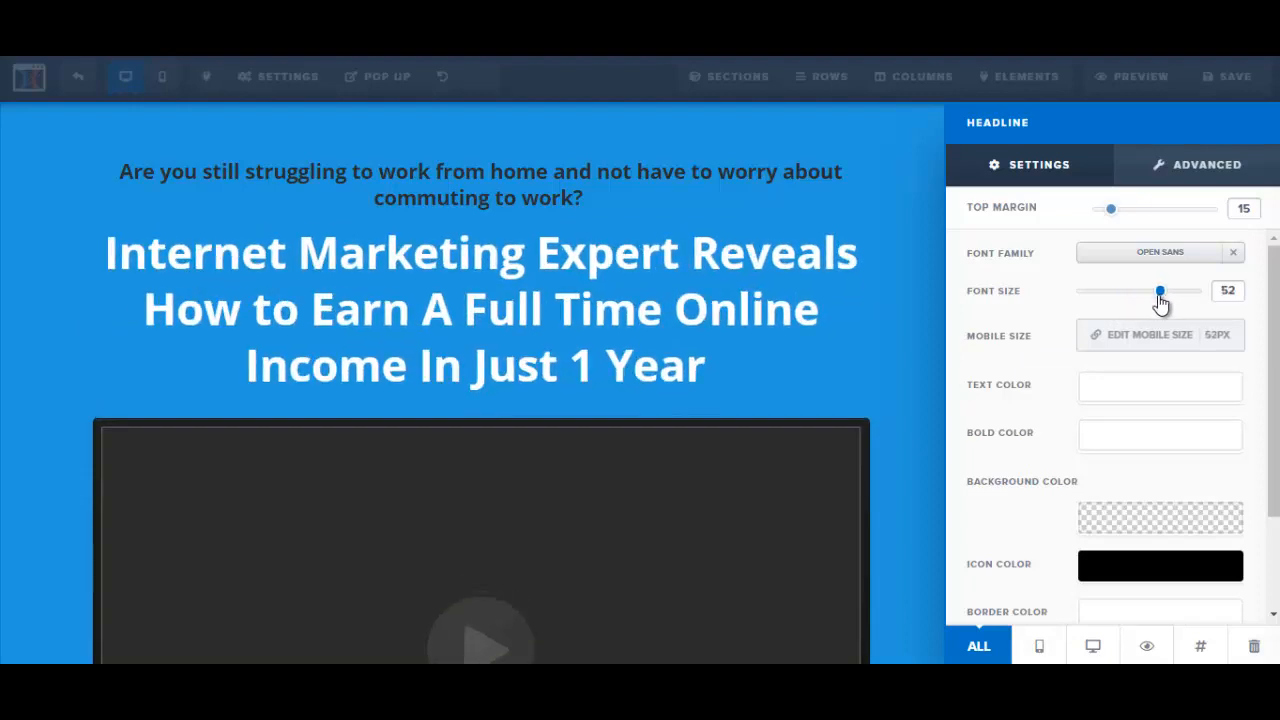
left_click(924, 352)
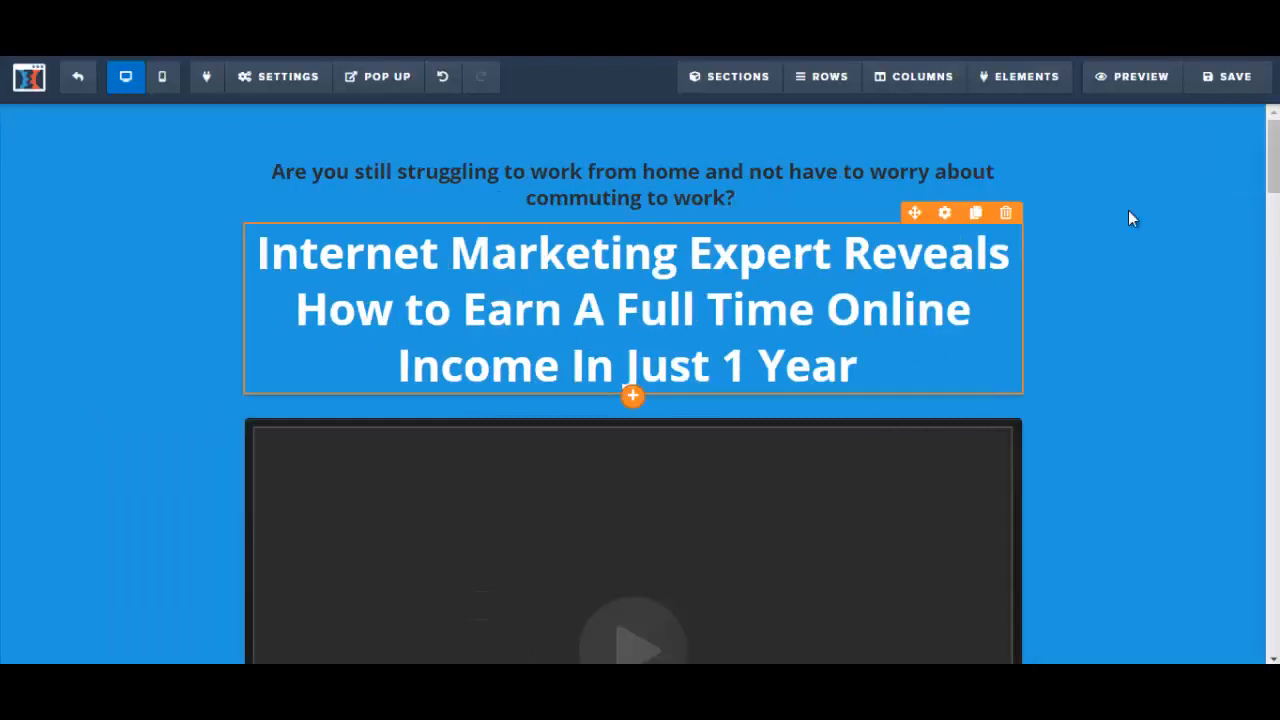
- Set the page's SEO title to "testing" and its description to "demo", and save the page
left_click(1210, 87)
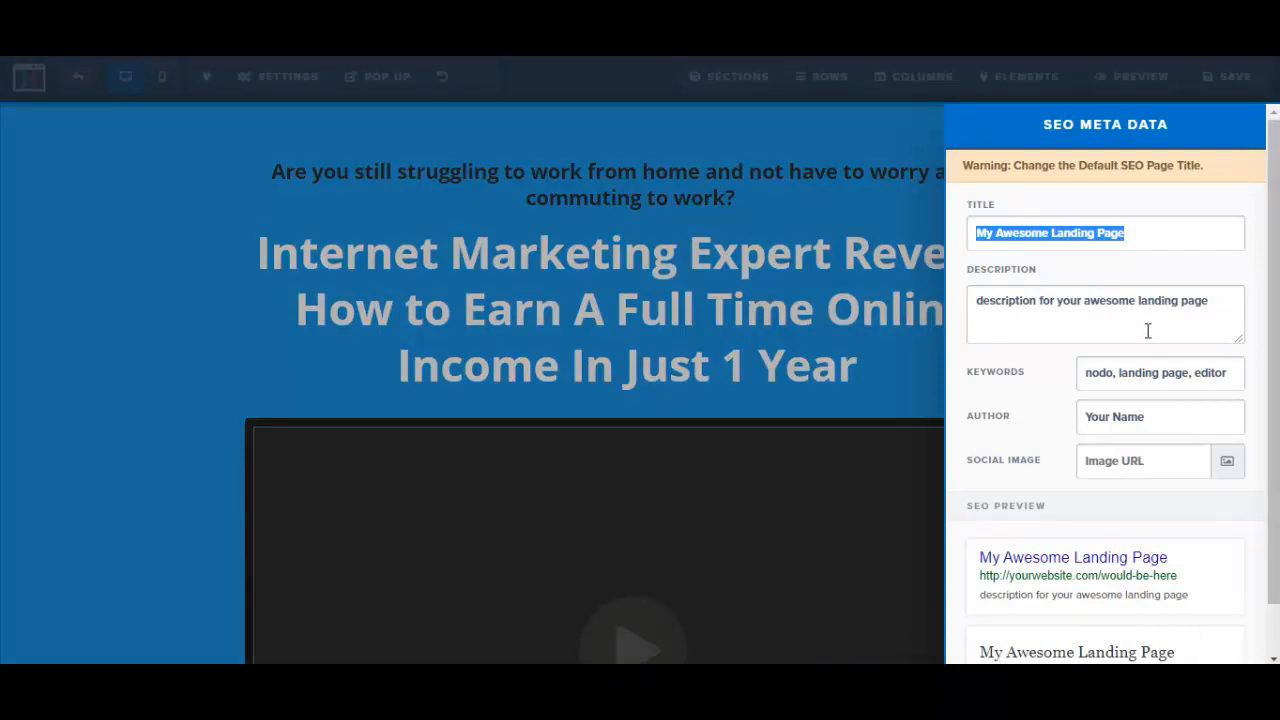
type("testing")
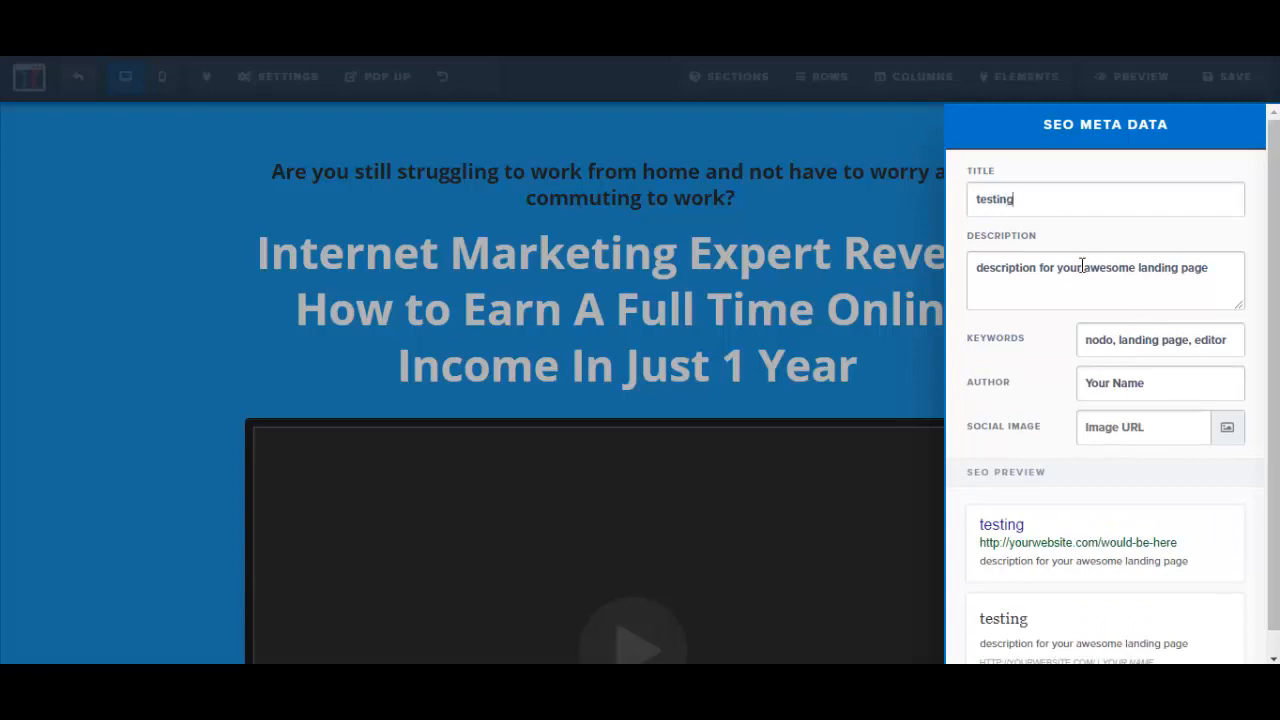
left_click_drag(979, 271, 1221, 262)
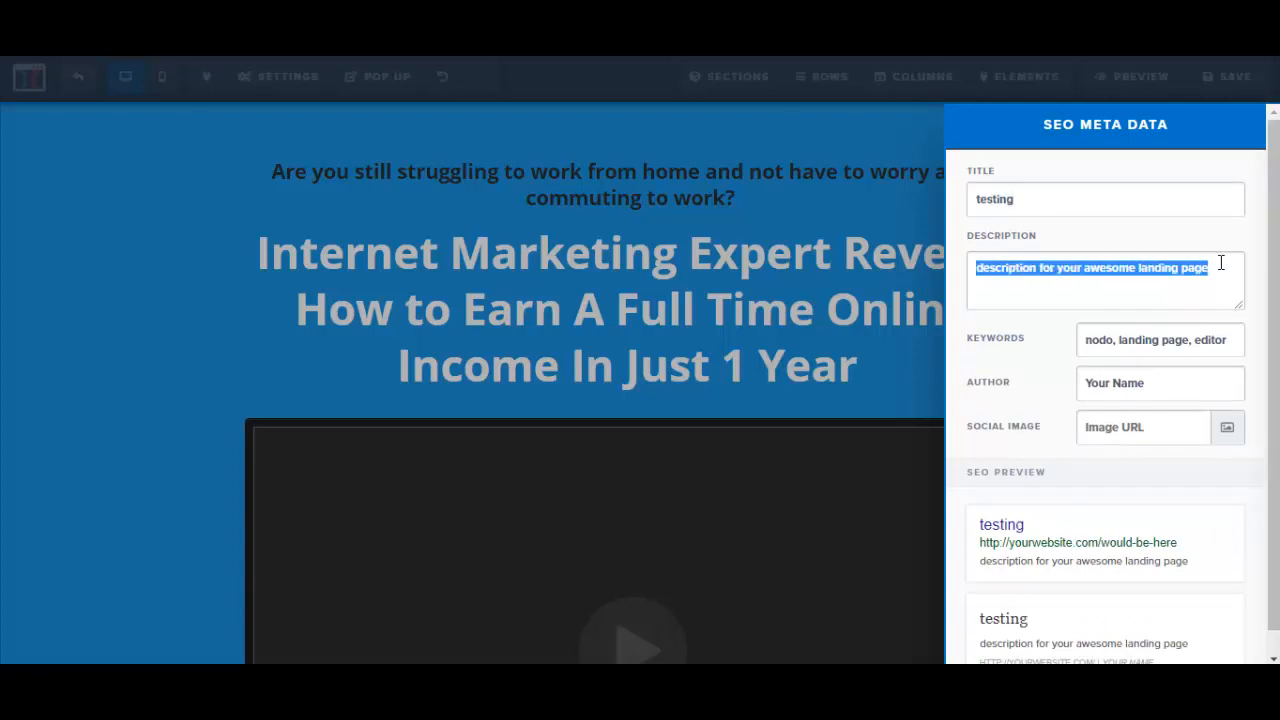
type("demo")
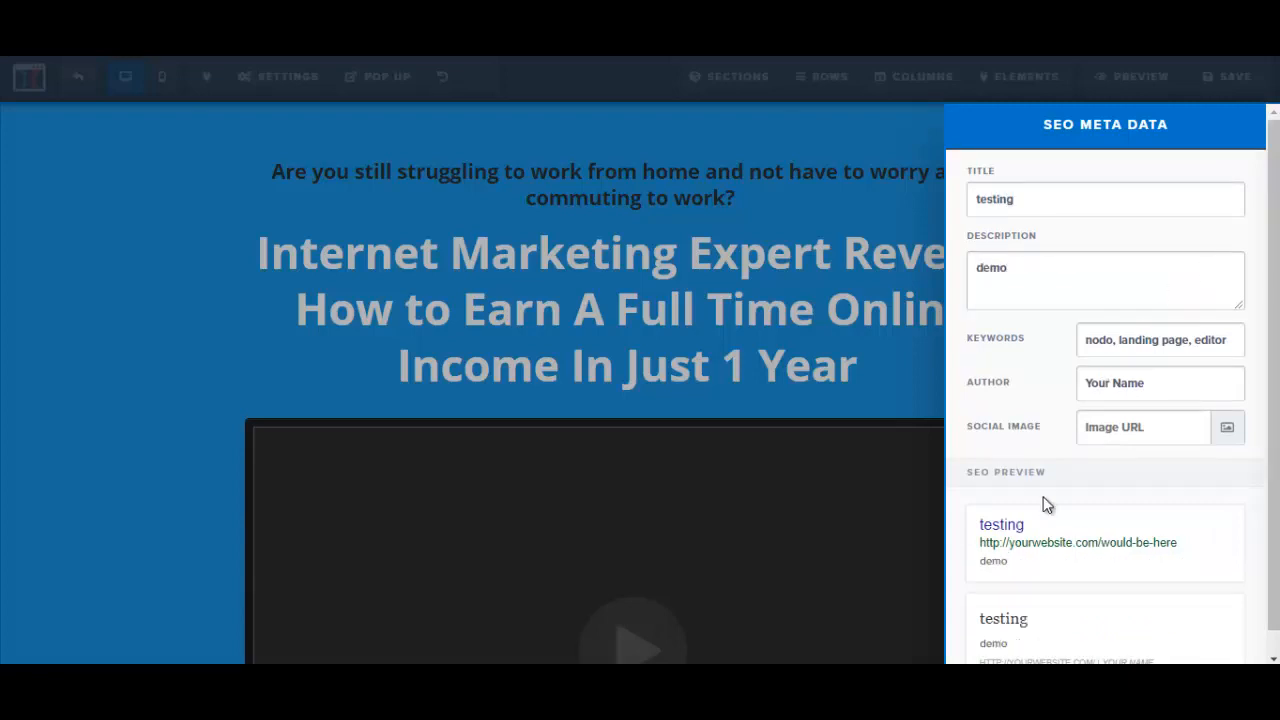
left_click_drag(1278, 557, 1274, 580)
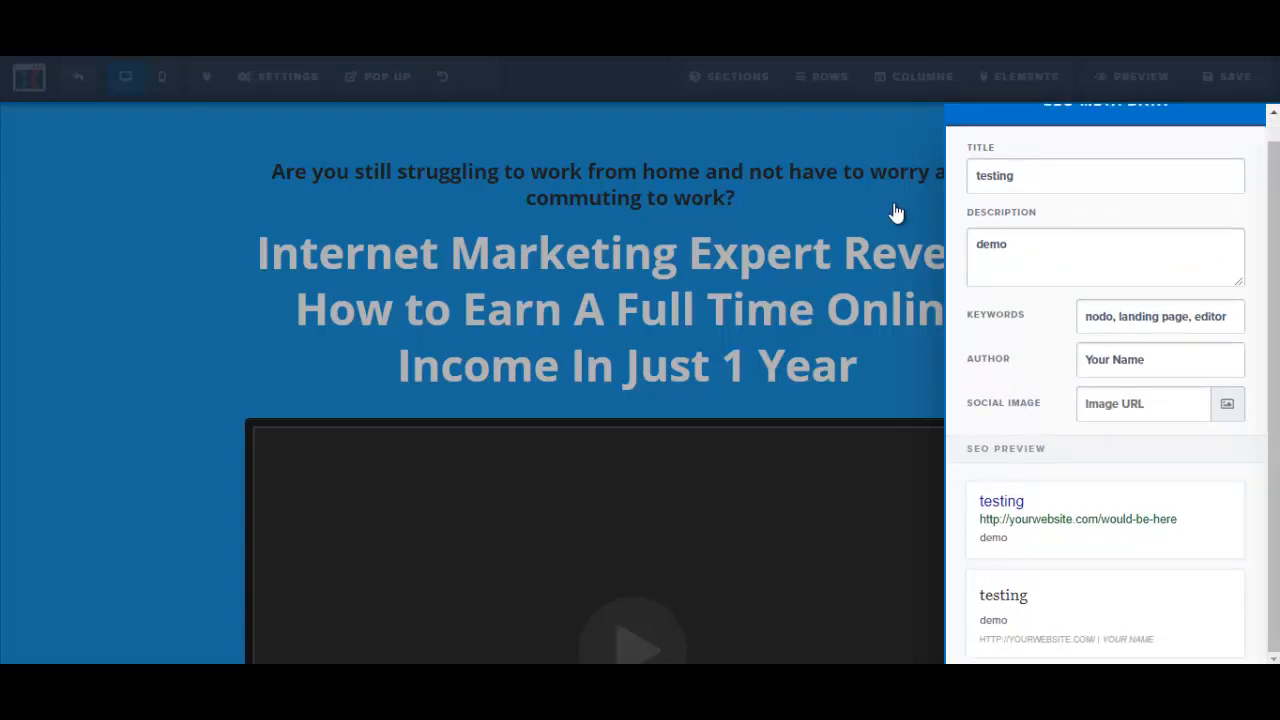
left_click(896, 213)
left_click(1240, 82)
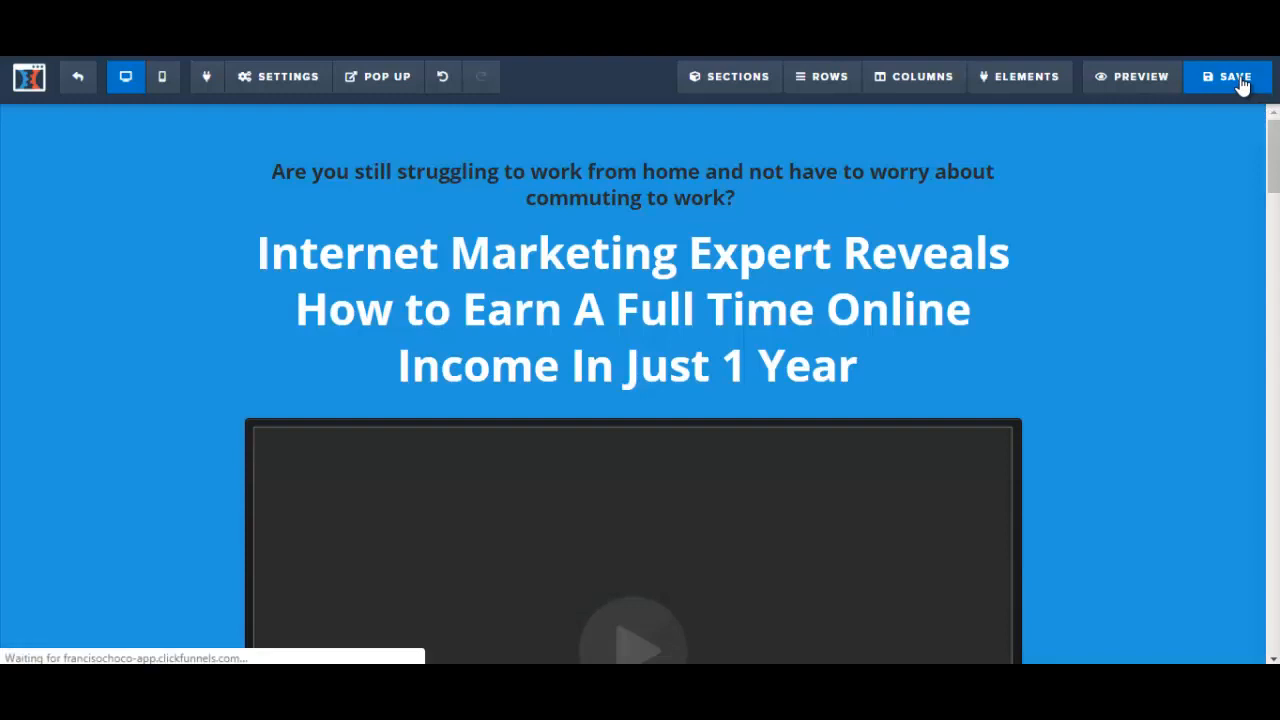
- Delete the video placeholder below the main headline, confirm the deletion, and save the page
scroll(1150, 230, "down", 2)
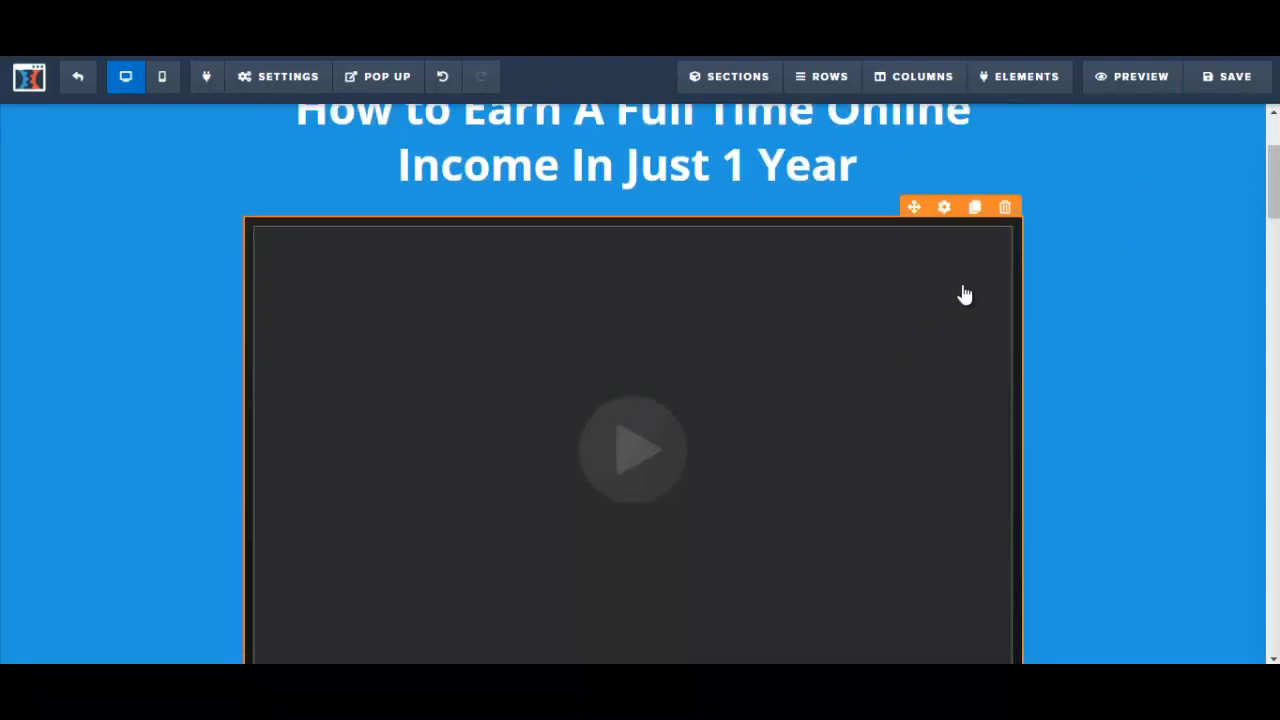
left_click(1006, 208)
left_click(732, 141)
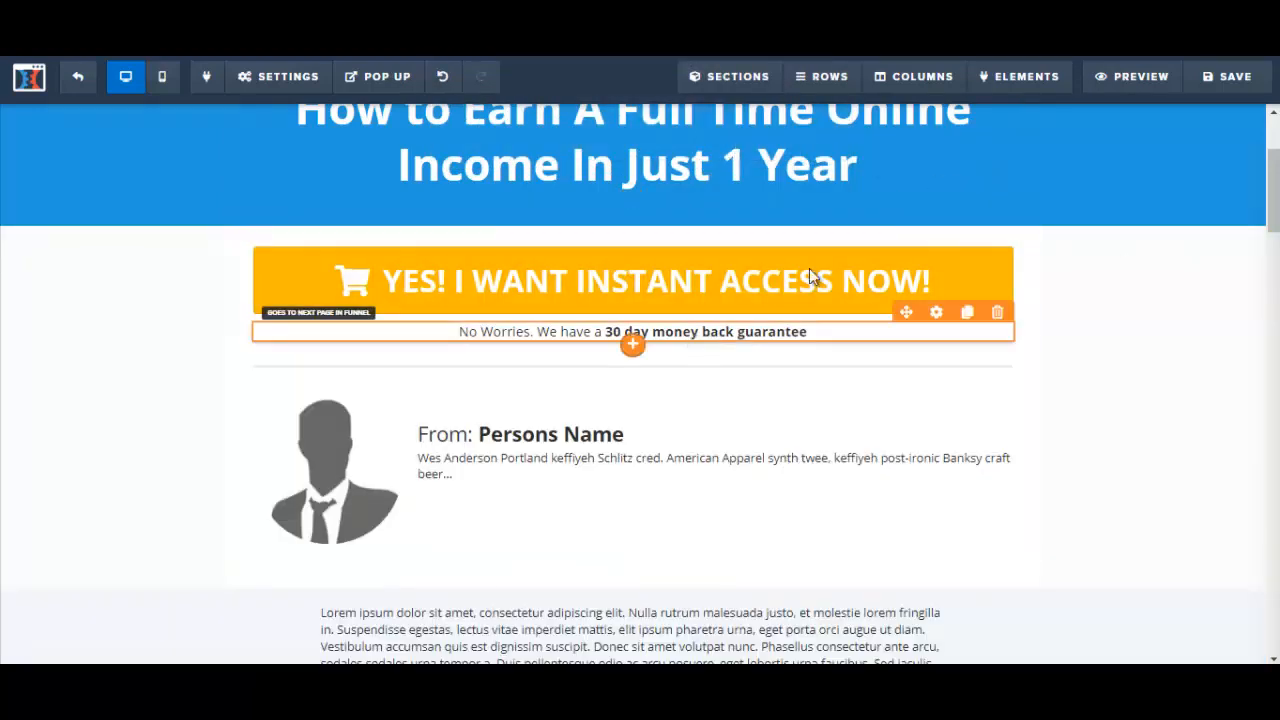
left_click(1213, 77)
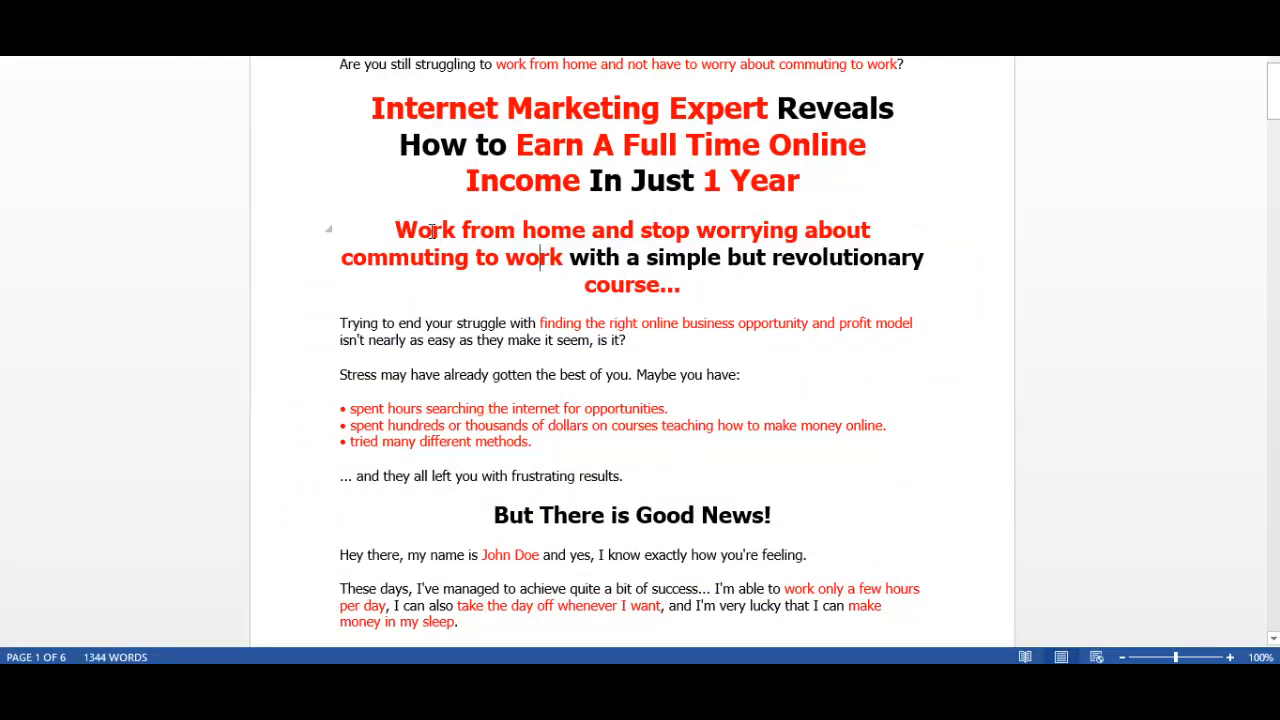
- Copy the "Work from home and stop worrying" subheading from the Word sales letter and add a sub-headline element below the page's main headline
left_click_drag(431, 231, 685, 281)
key("ctrl+c")
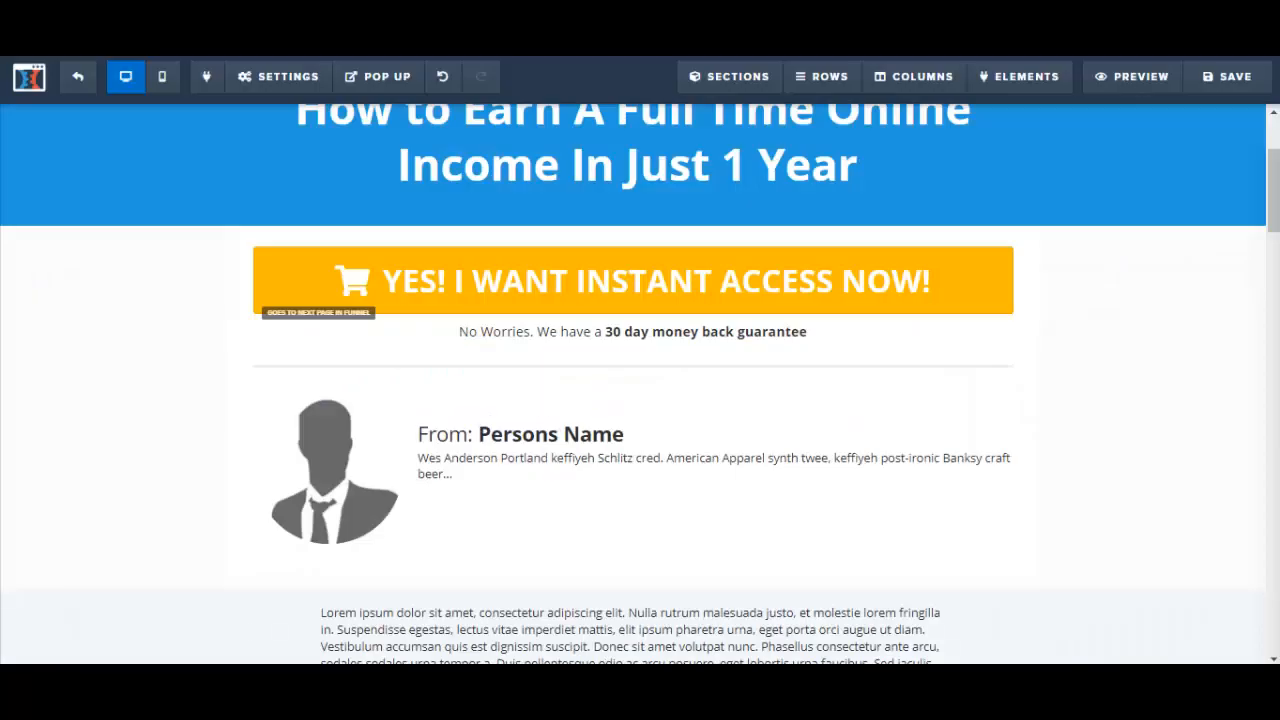
scroll(640, 380, "up", 2)
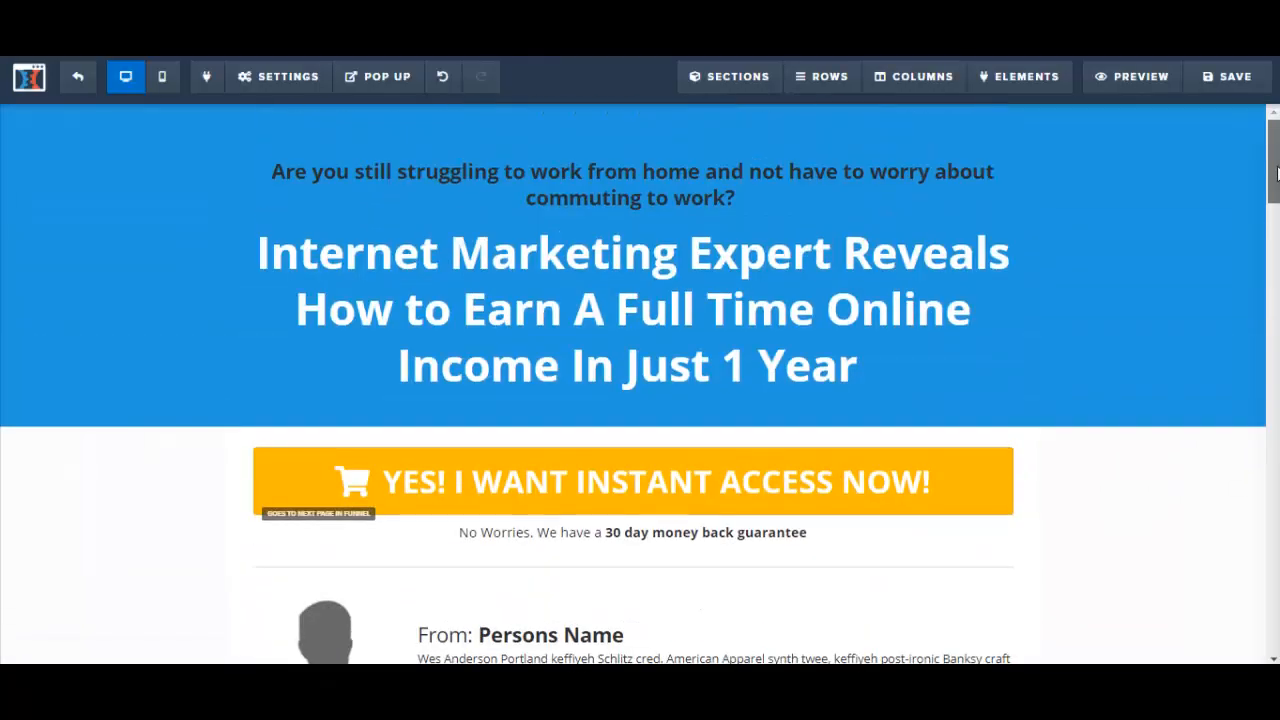
left_click(633, 386)
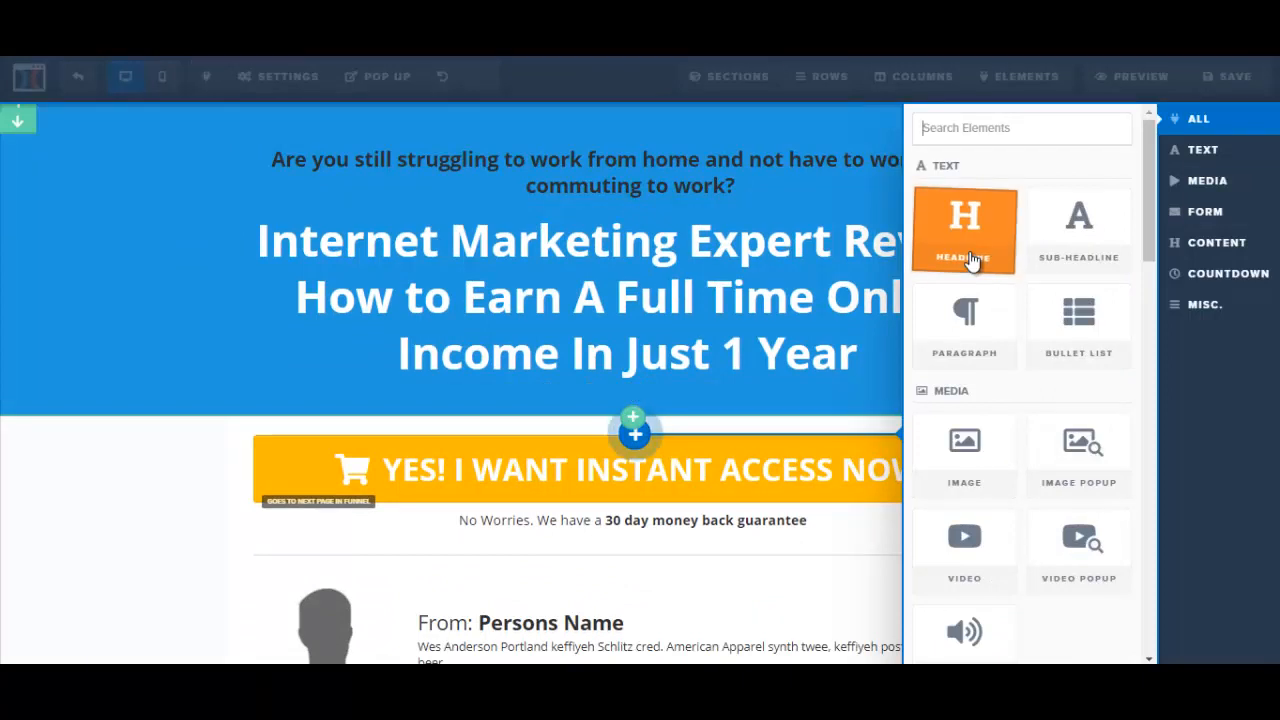
left_click(1091, 244)
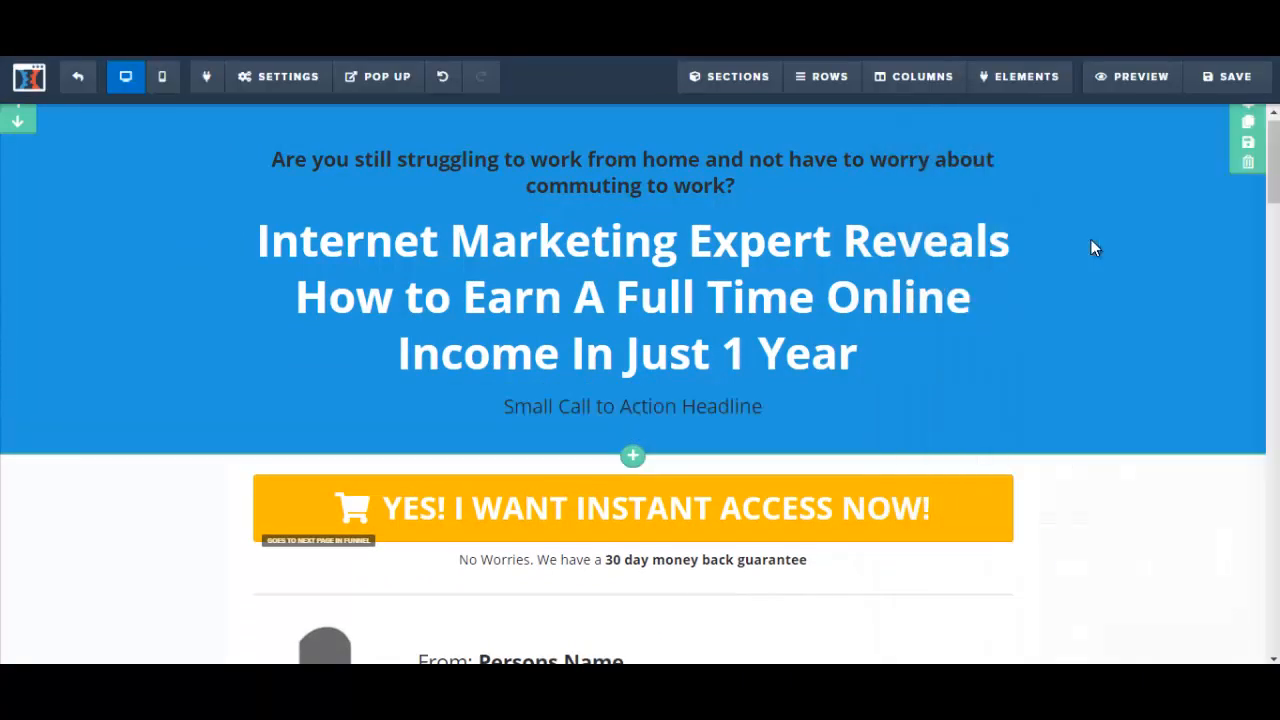
- Replace the placeholder sub-headline with the copied "Work from home and stop worrying about commuting to work with a simple but revolutionary course..." and make it bold
left_click(601, 408)
left_click_drag(507, 408, 772, 401)
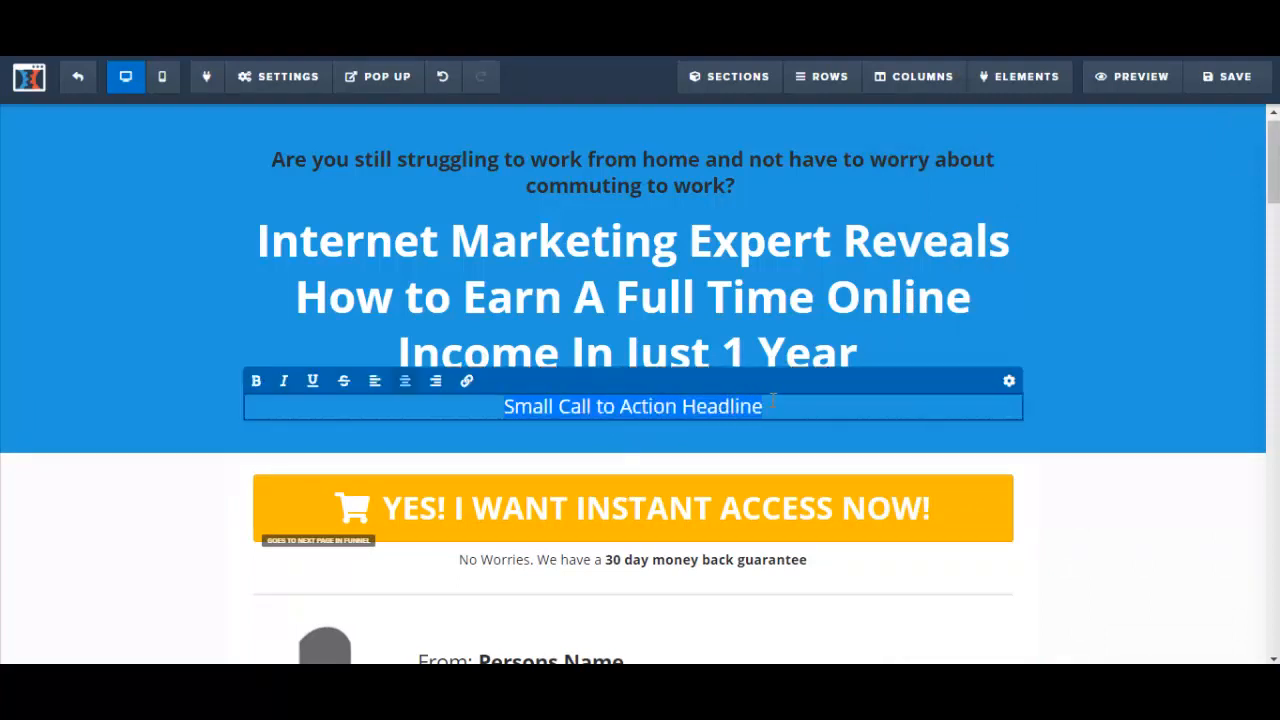
key("ctrl+v")
left_click_drag(268, 406, 763, 437)
left_click(256, 386)
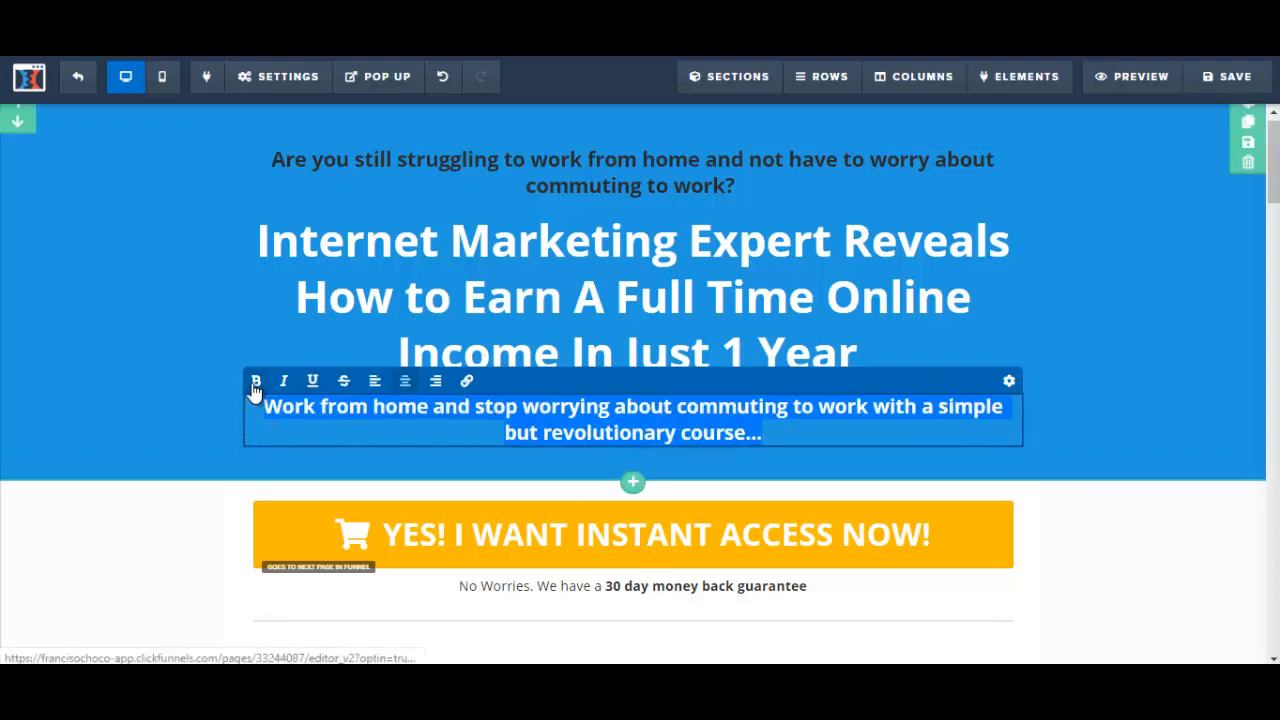
left_click(1111, 385)
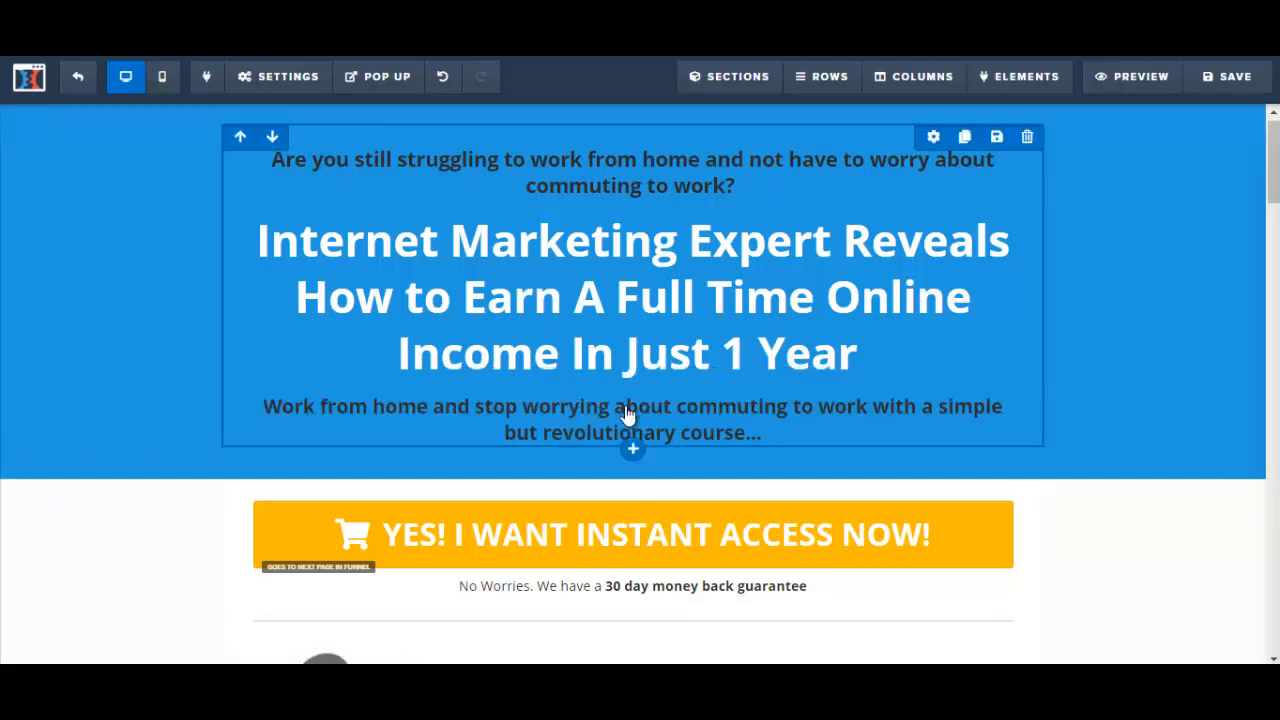
- Change the sub-headline's text color to the orange-red conversion color
left_click_drag(343, 431, 815, 433)
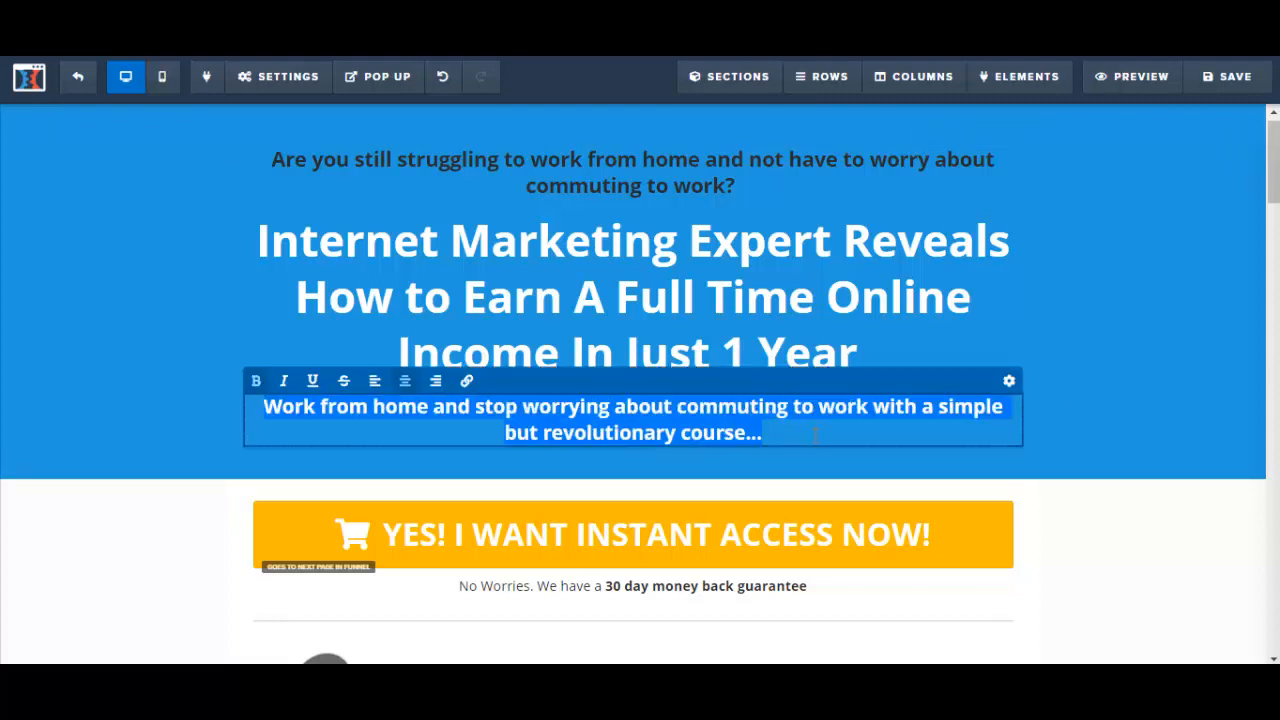
left_click(1012, 390)
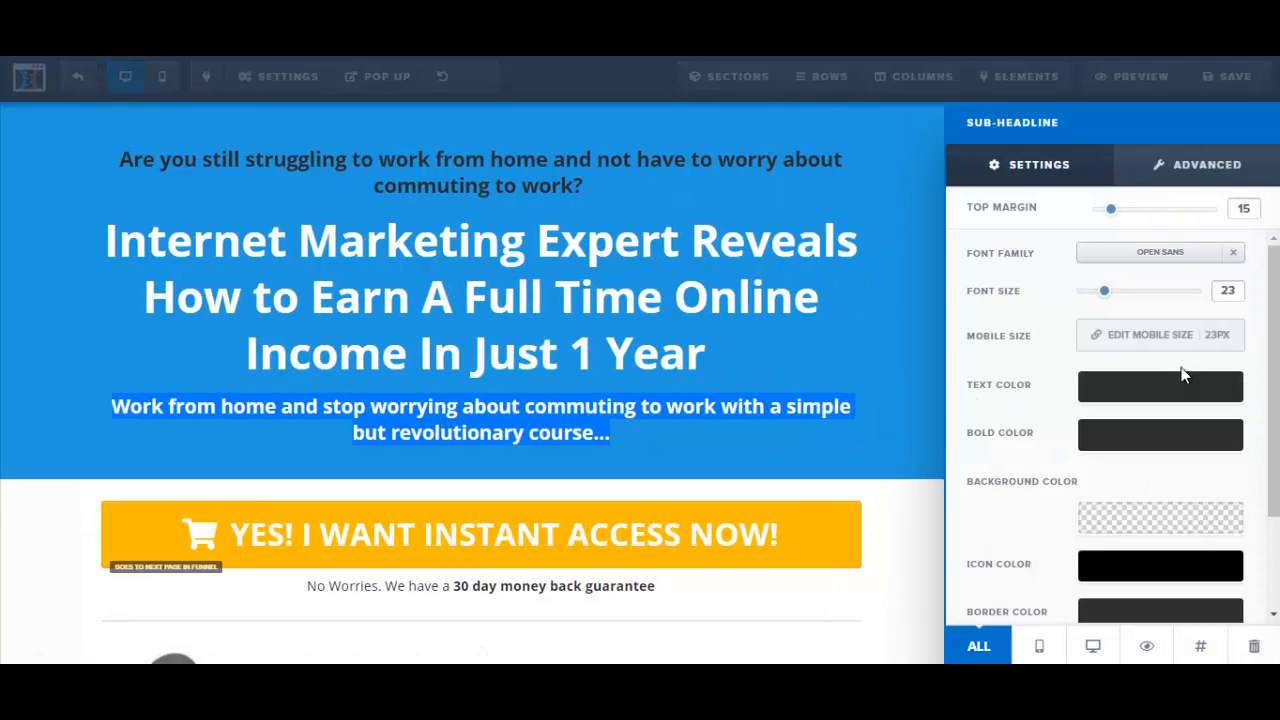
left_click(1124, 389)
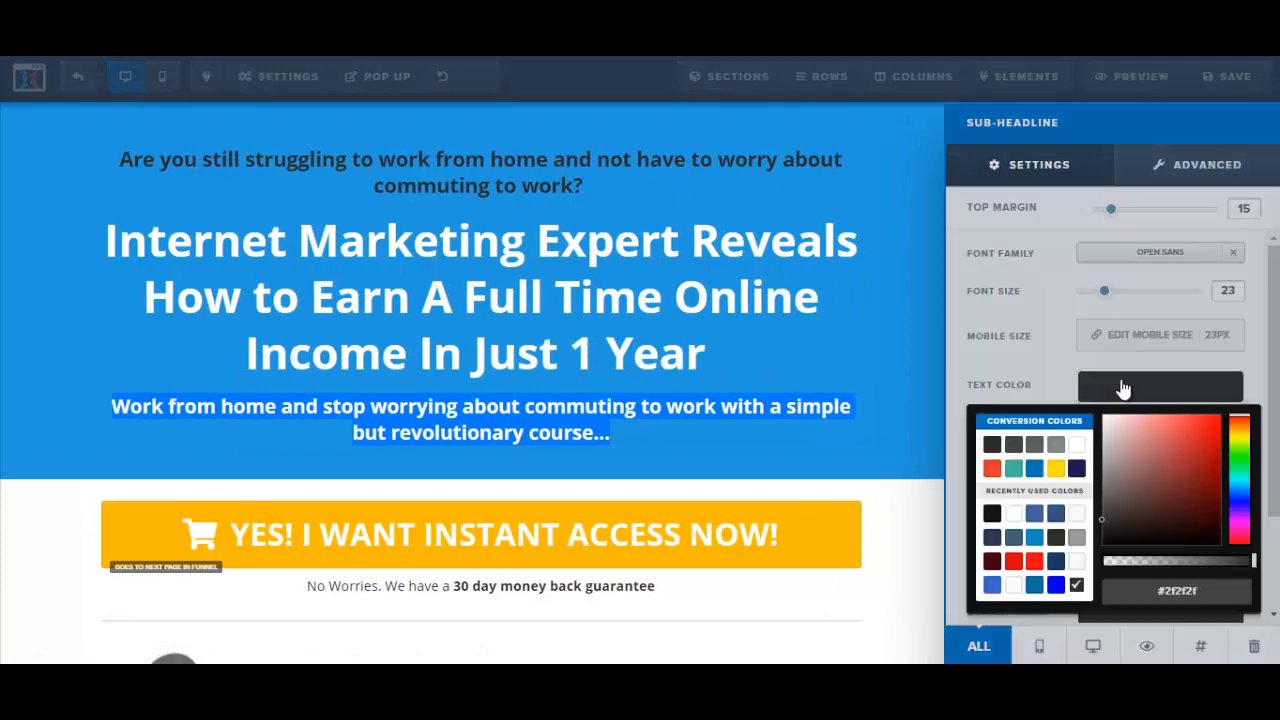
left_click(991, 470)
left_click(878, 441)
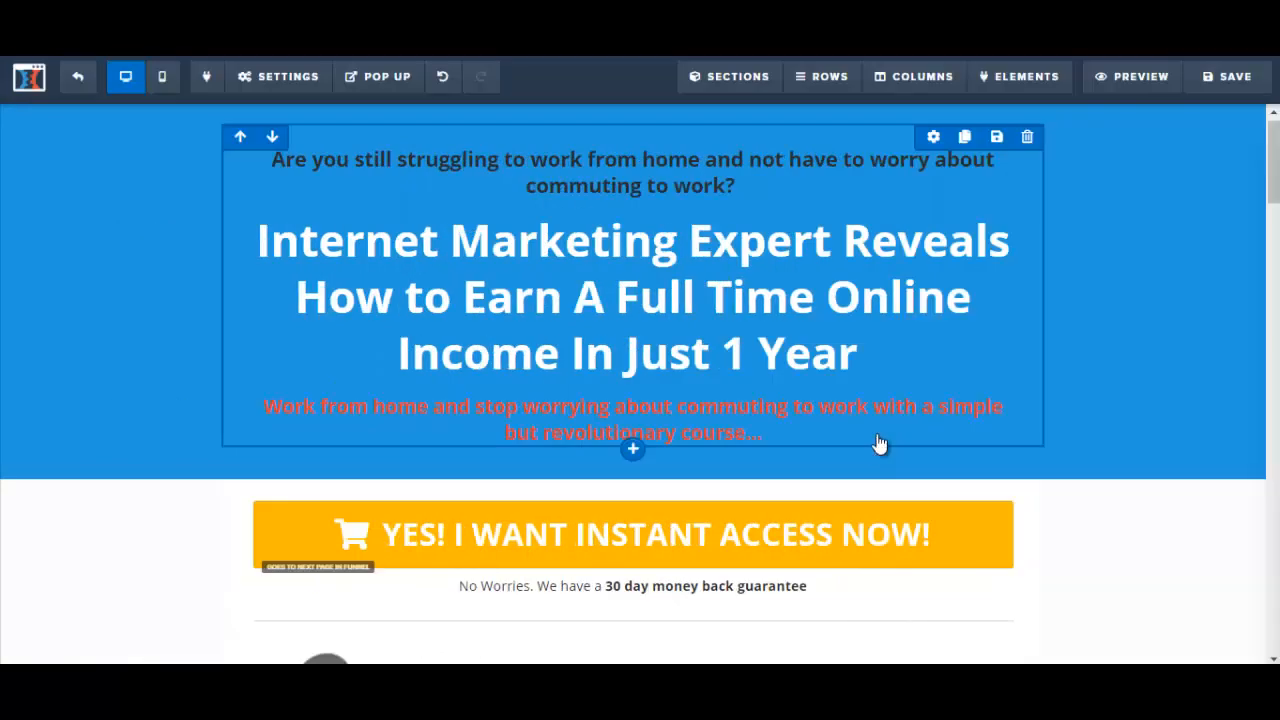